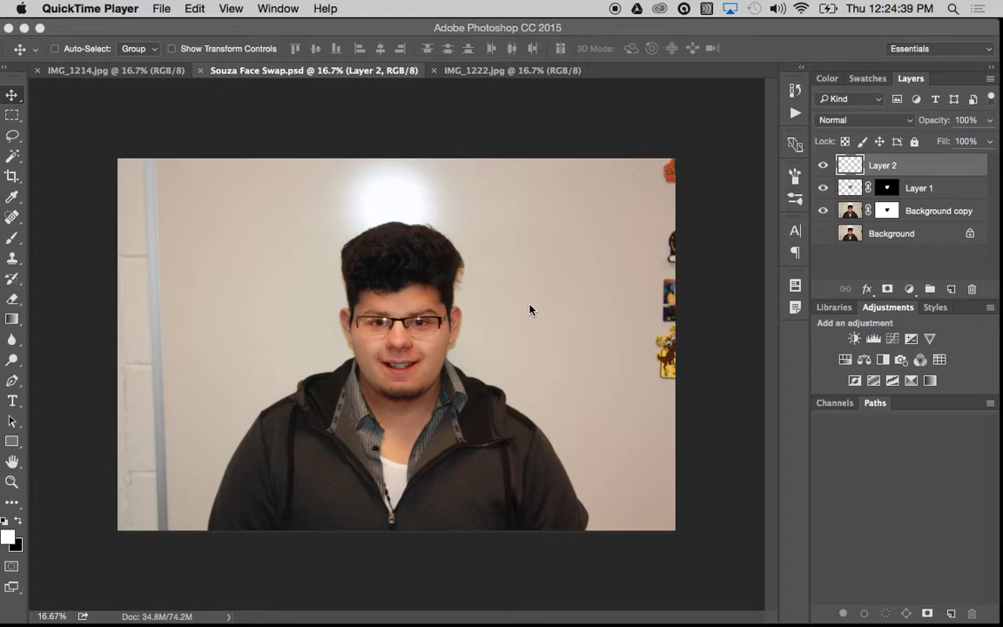
- Draw a square Rectangular Marquee selection centred on the face-swap portrait
left_click(15, 117)
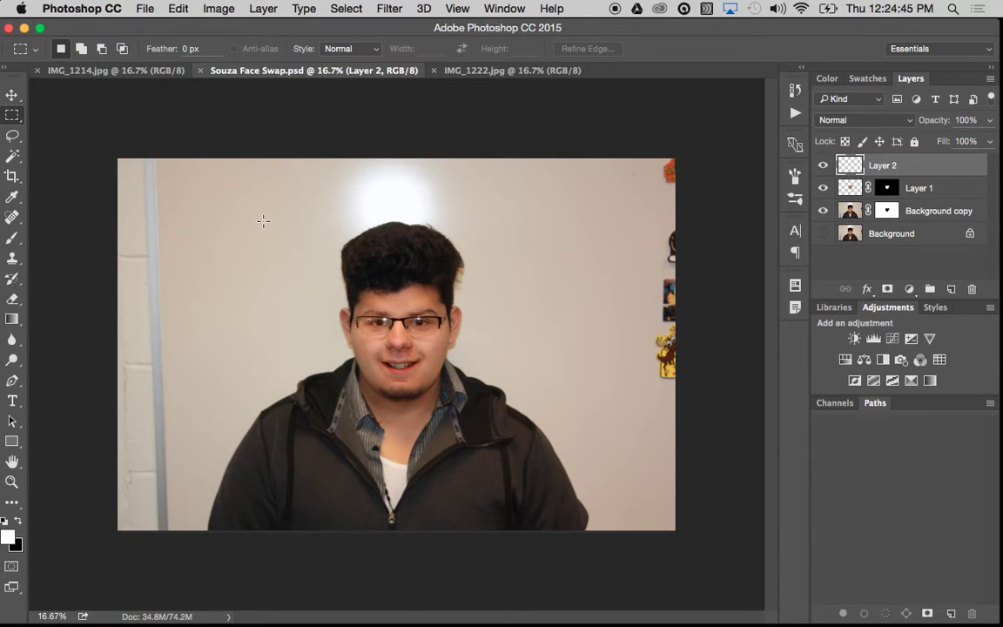
left_click_drag(264, 220, 582, 531)
left_click_drag(490, 459, 463, 459)
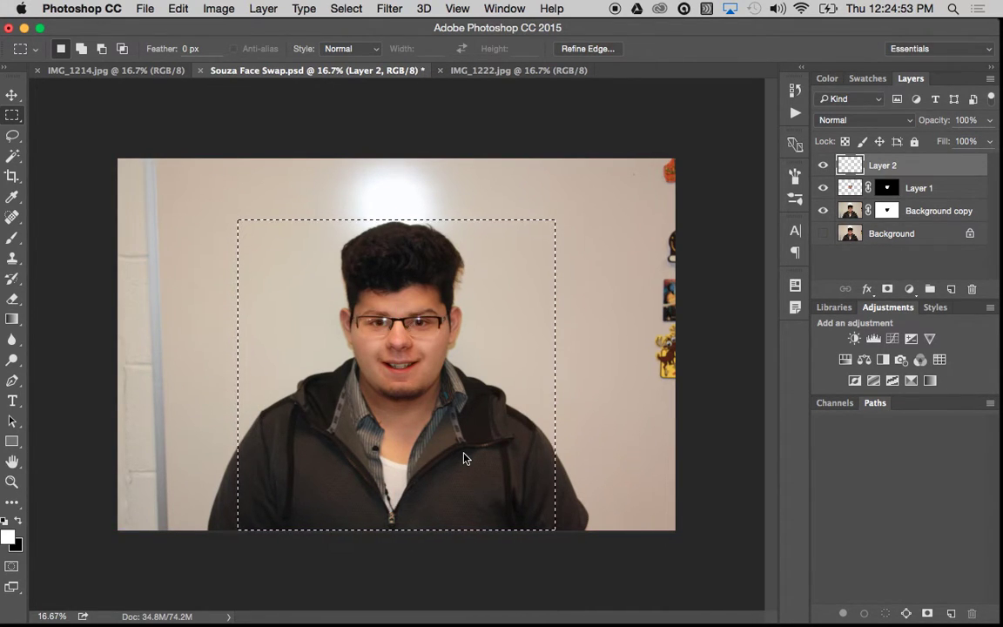
- Crop the face-swap image to the square selection and carry the selection toward IMG_1222.jpg
left_click(219, 9)
mouse_move(224, 158)
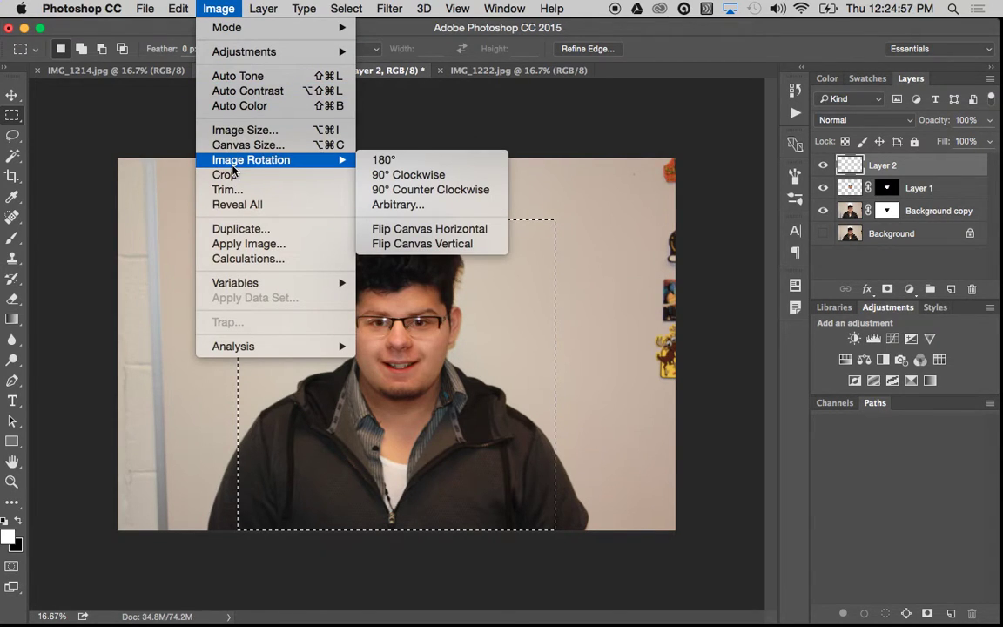
left_click(227, 175)
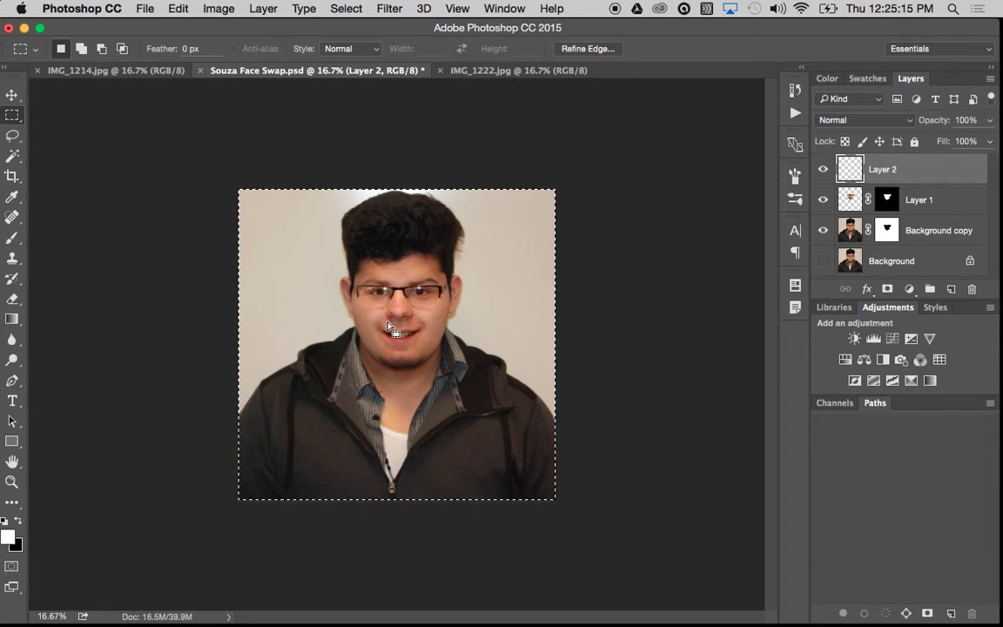
left_click_drag(389, 326, 390, 358)
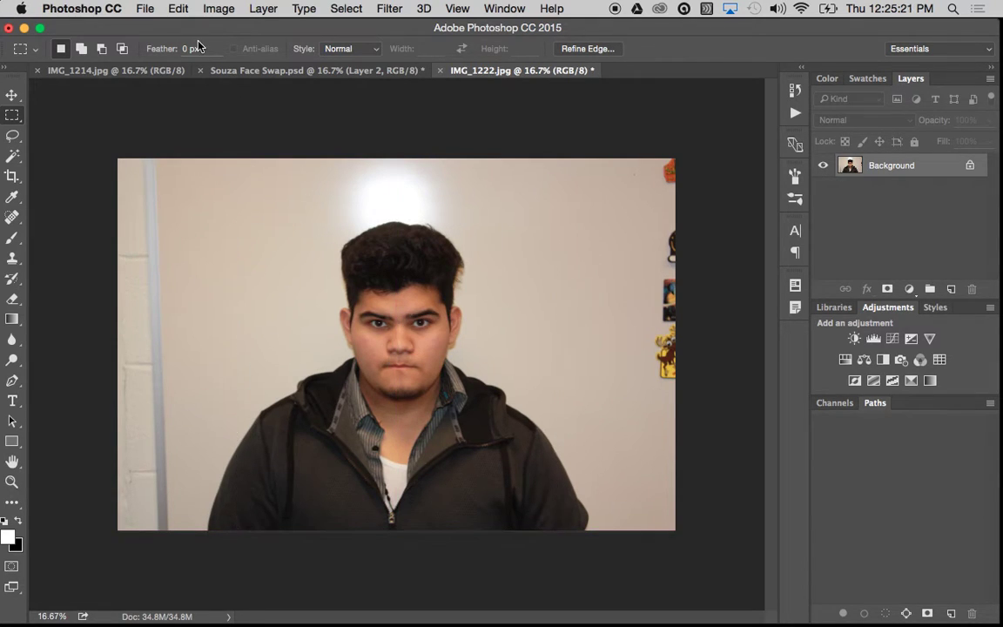
- Crop IMG_1222.jpg and IMG_1214.jpg to the same square selection, then deselect
left_click(219, 9)
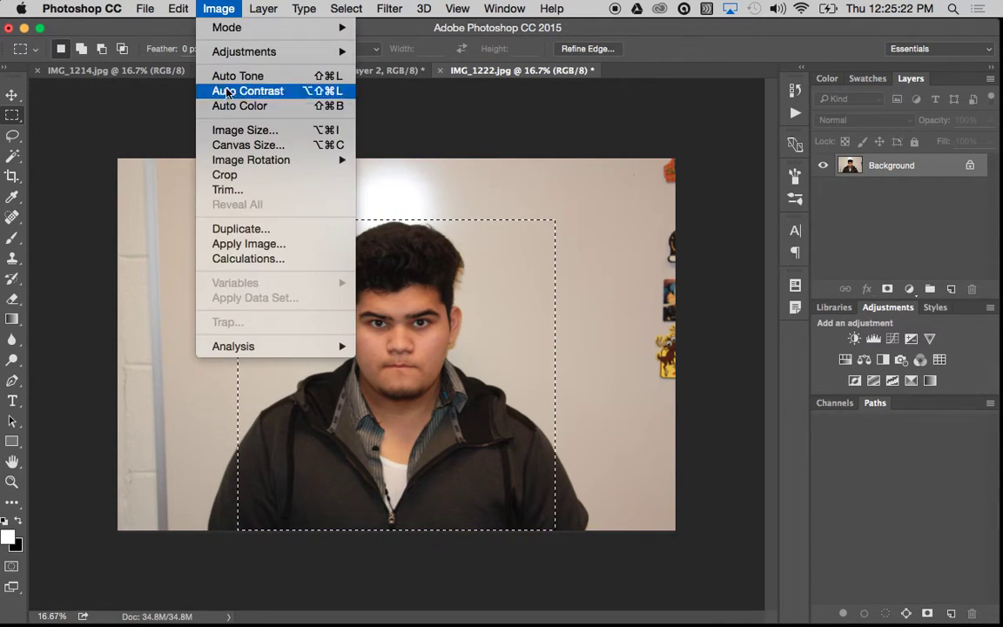
left_click(243, 176)
left_click_drag(352, 284, 393, 358)
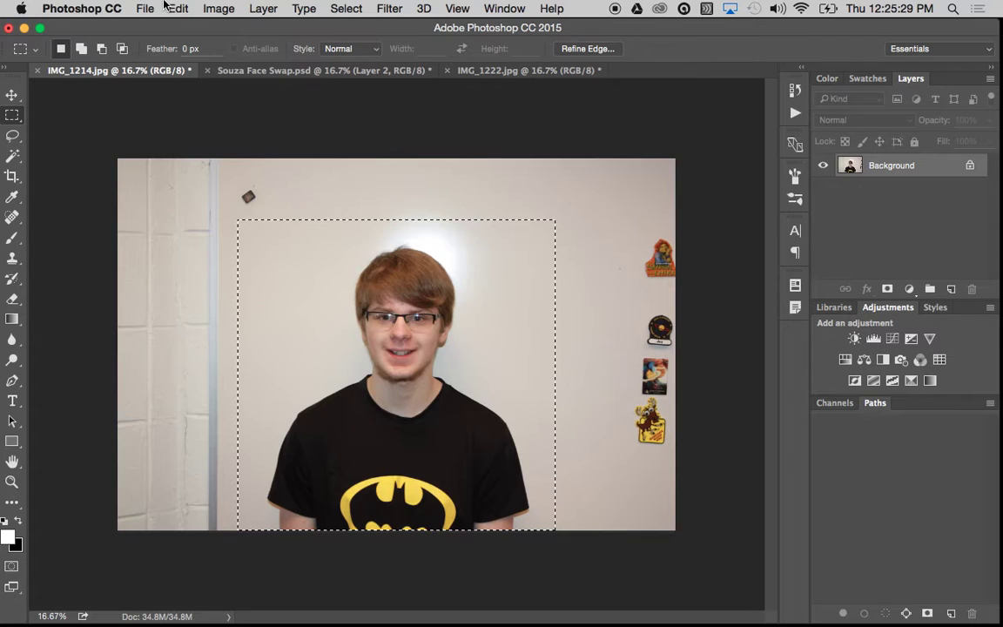
left_click(217, 8)
left_click(224, 175)
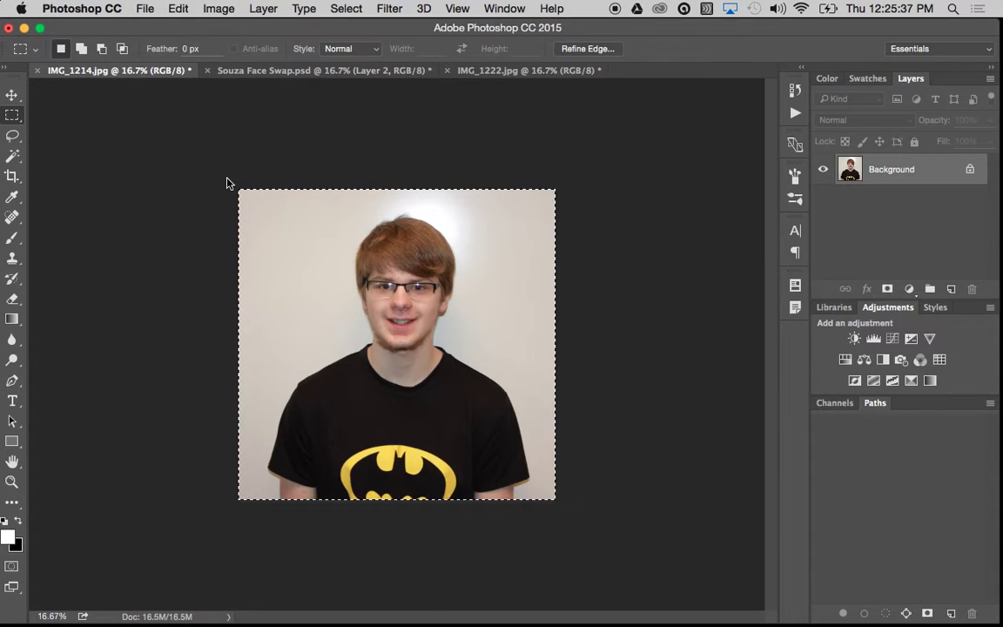
left_click(228, 179)
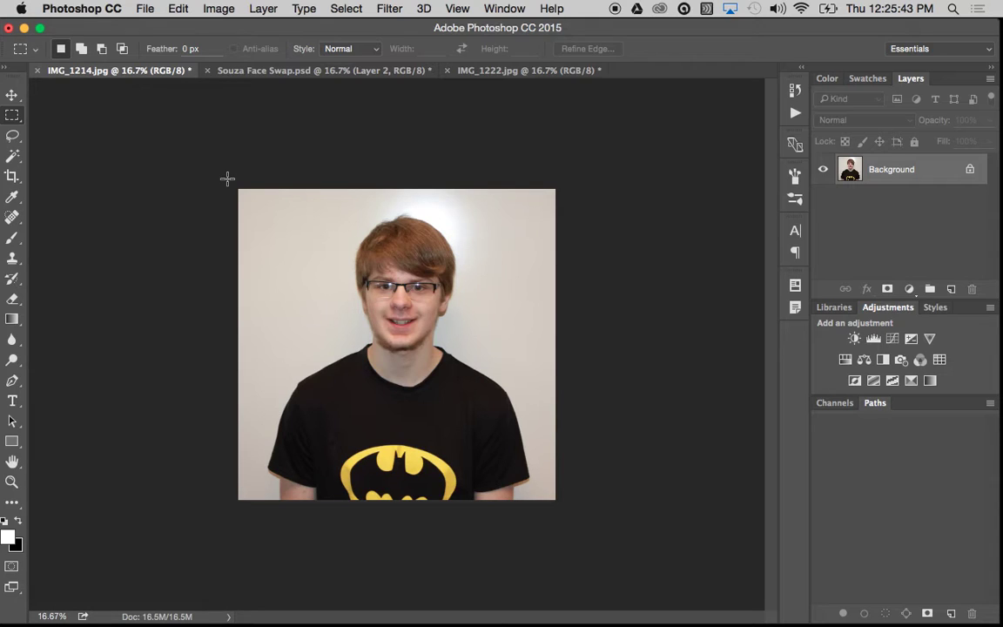
- Return to Souza Face Swap.psd and clear its selection with Cmd+D
left_click(297, 72)
key("super+a")
key("super+d")
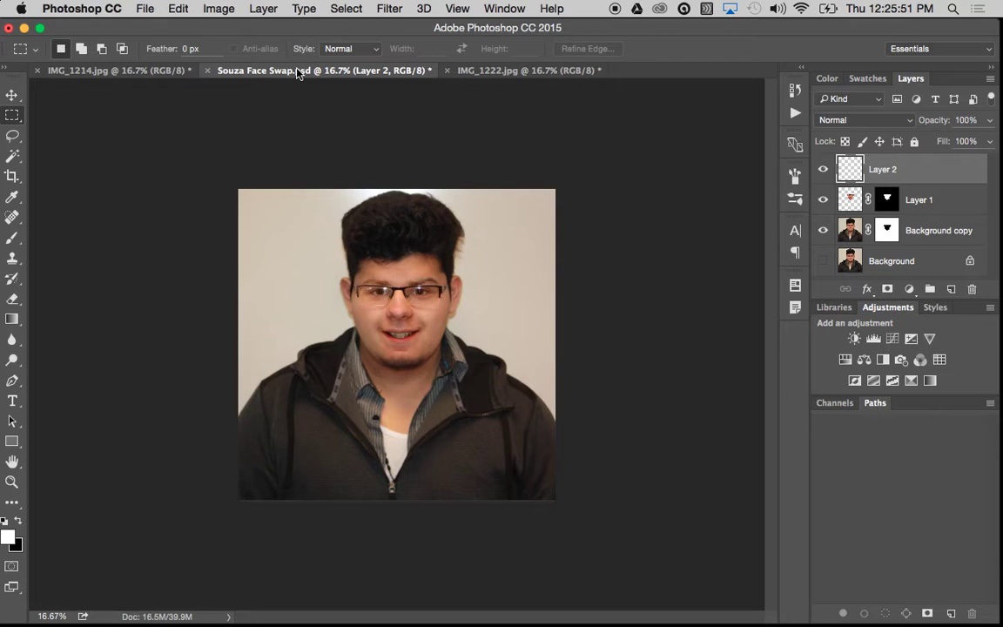
left_click(219, 8)
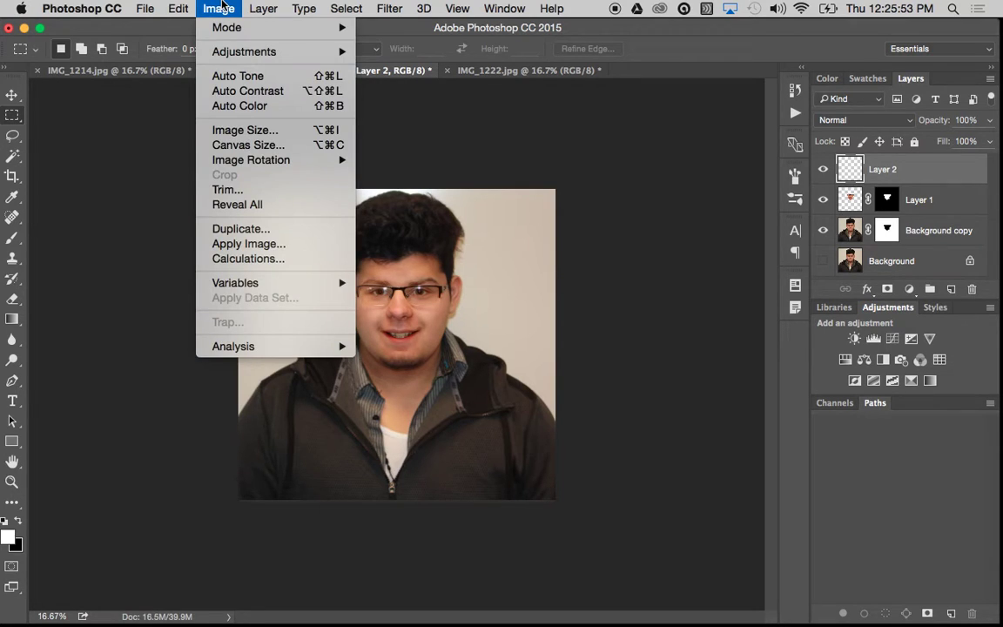
- Resize Souza Face Swap.psd and IMG_1222.jpg to a width of 10 inches
left_click(233, 139)
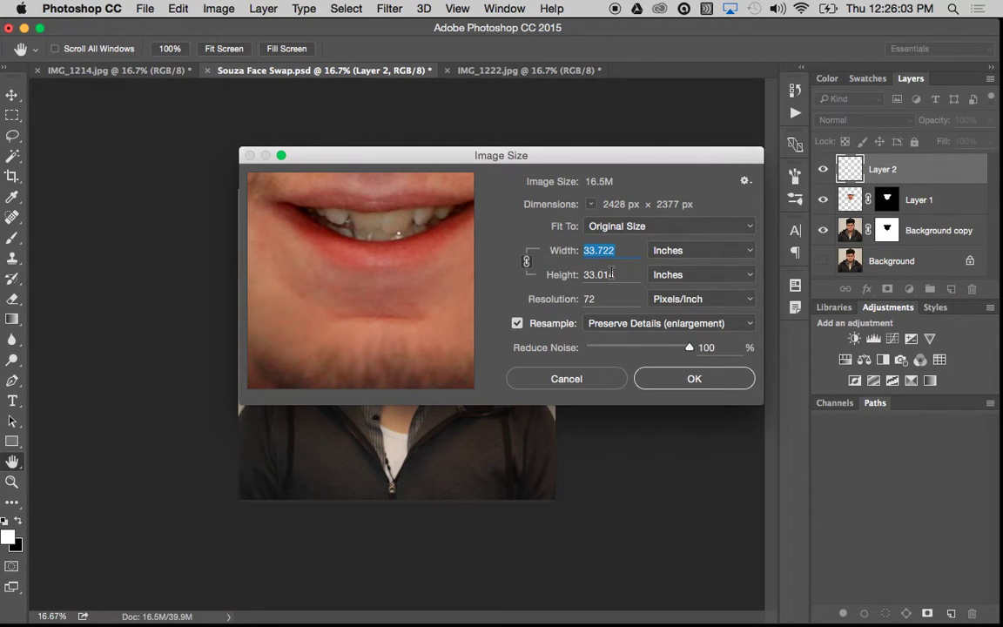
type("10")
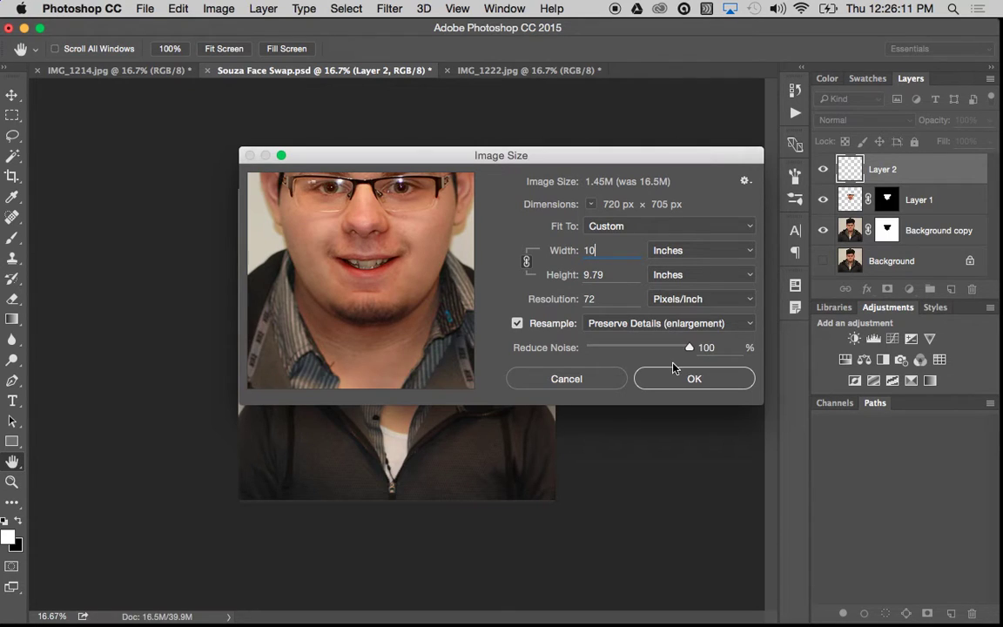
left_click(667, 379)
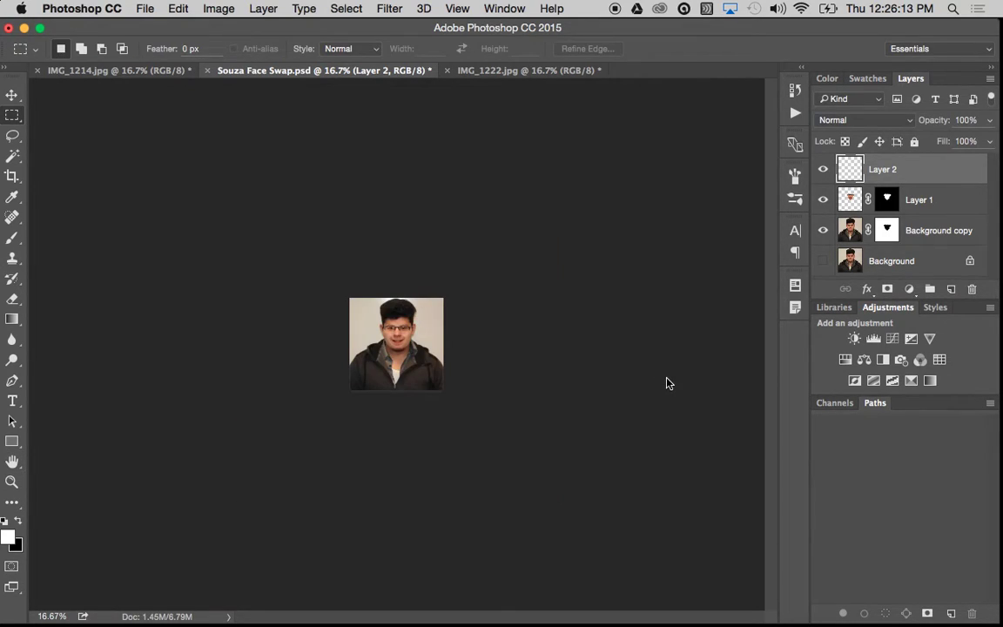
left_click(494, 71)
key("super+d")
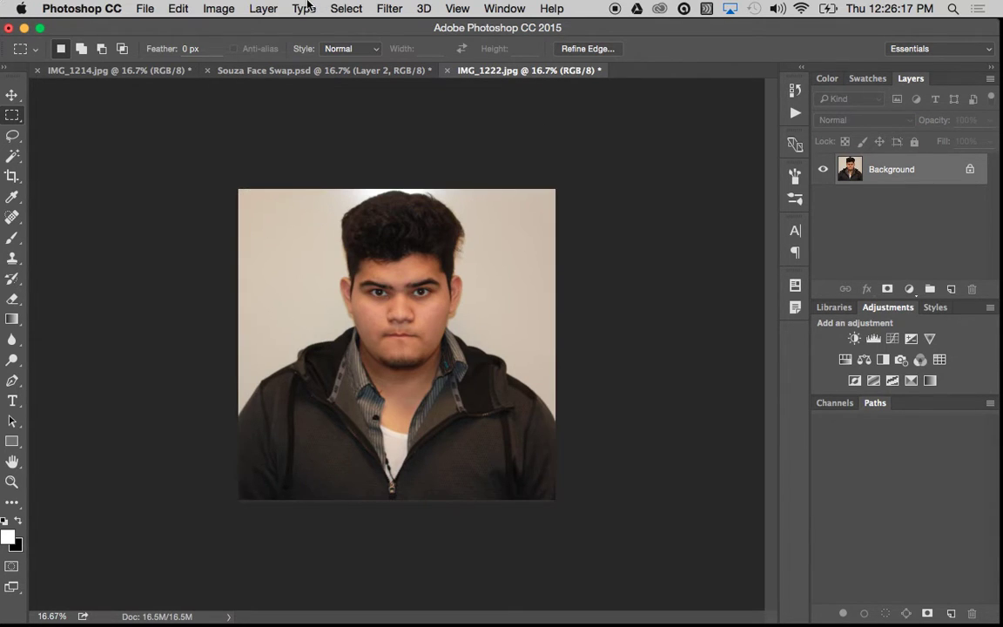
left_click(218, 8)
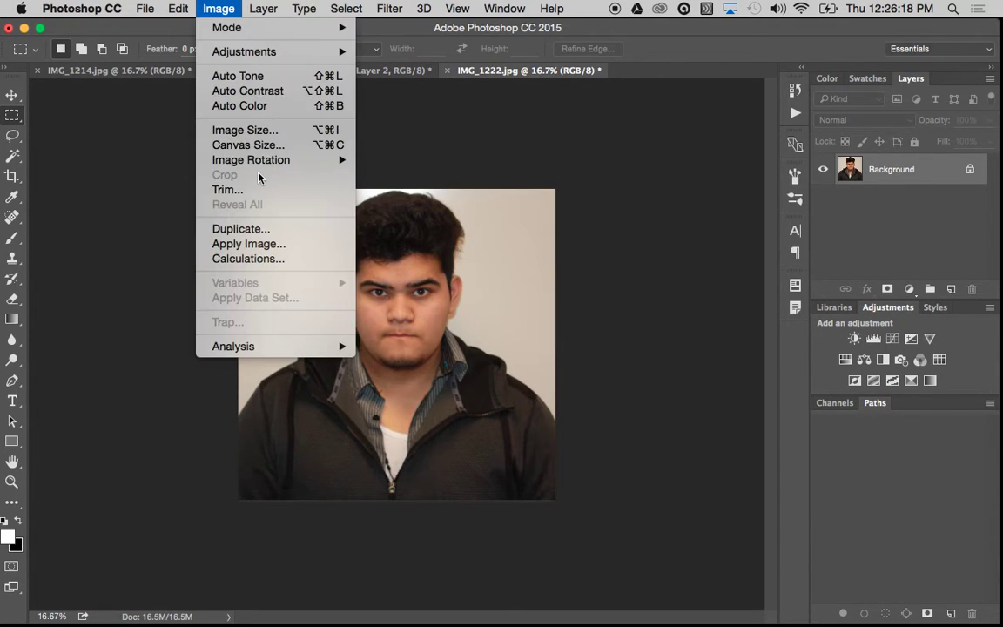
left_click(225, 130)
type("10")
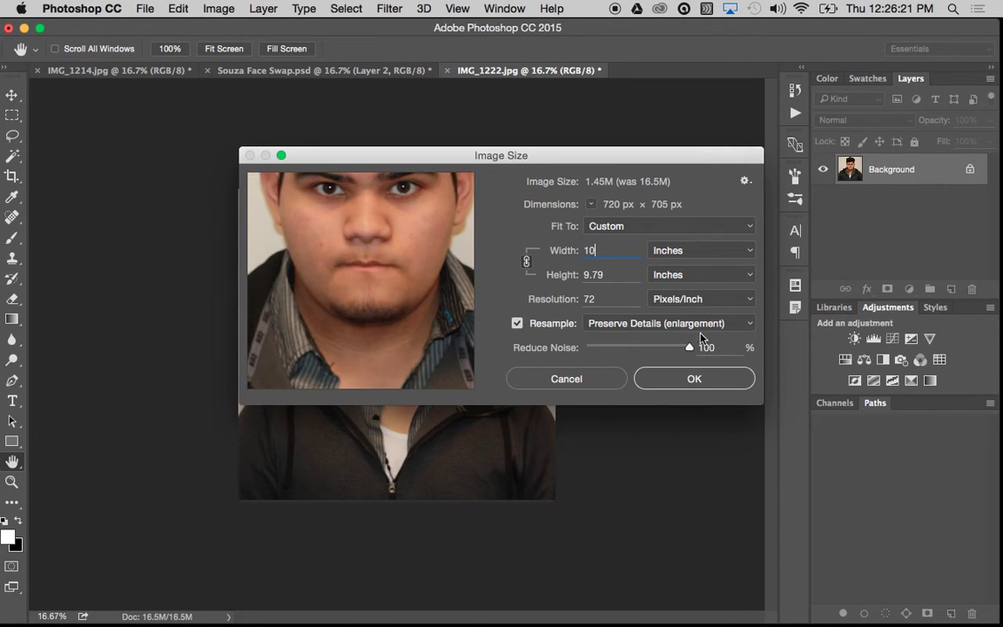
left_click(697, 381)
- Resize IMG_1214.jpg to 10 inches wide, then zoom into the face-swap document
left_click(162, 71)
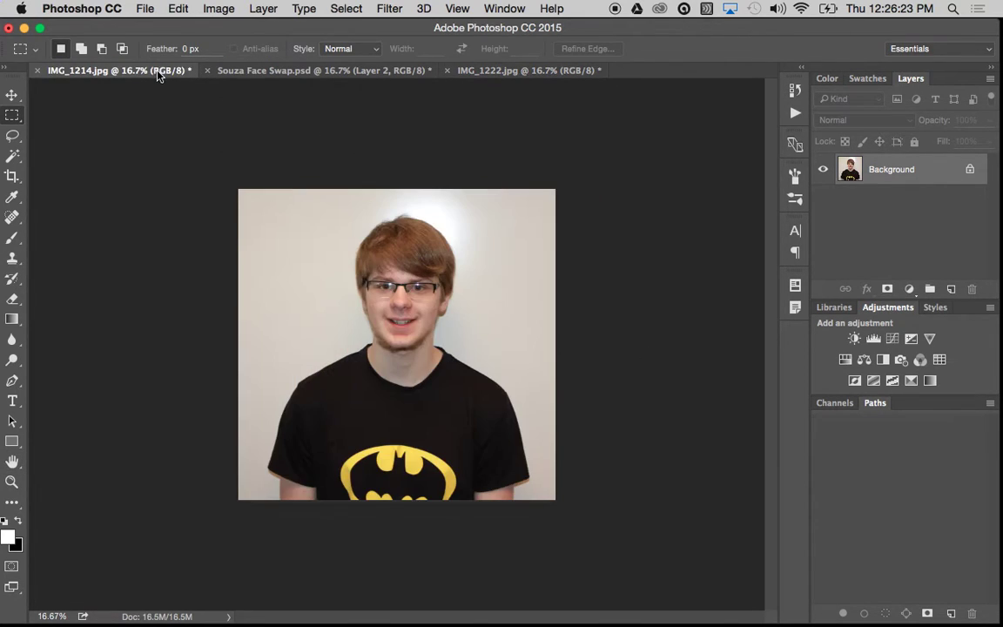
left_click(257, 8)
mouse_move(233, 5)
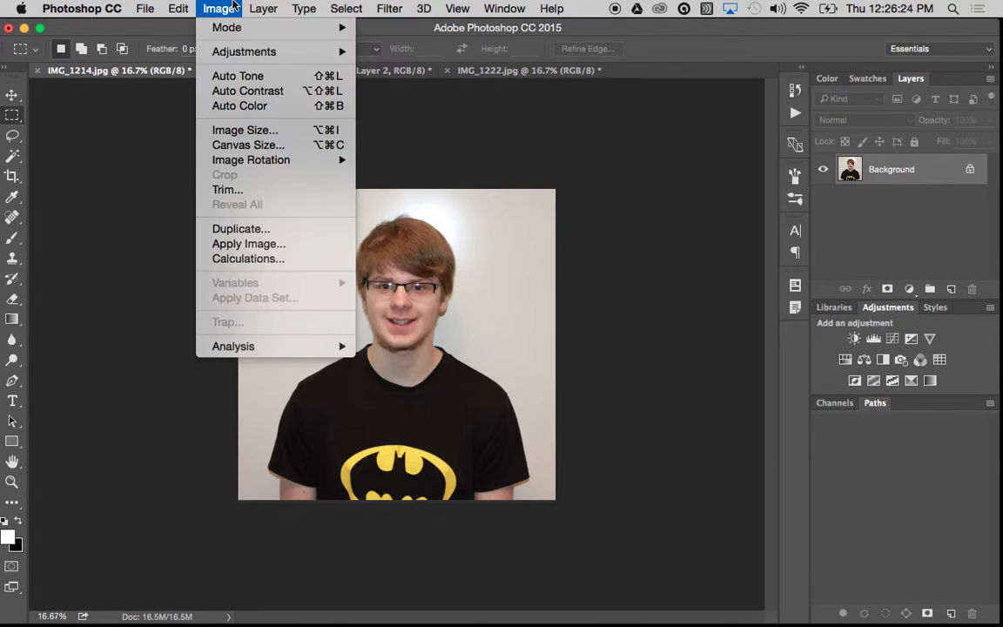
left_click(239, 130)
type("10")
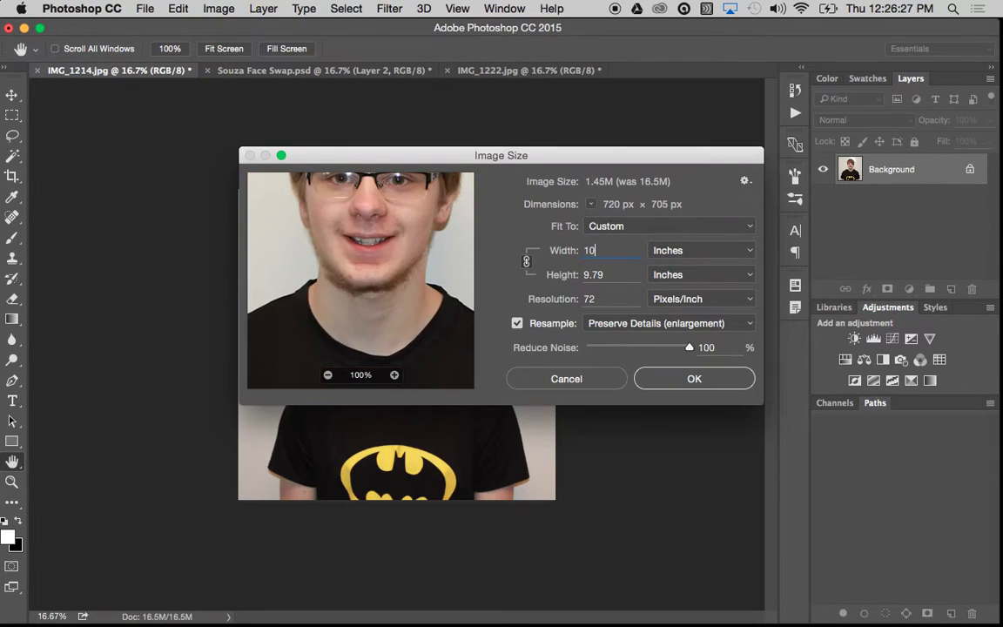
left_click(734, 382)
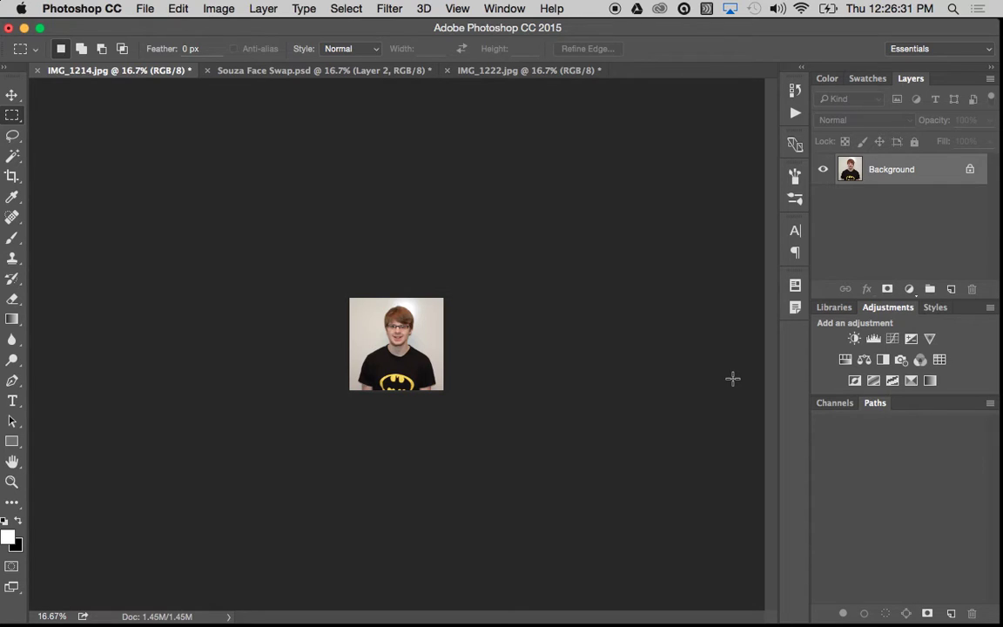
left_click(325, 75)
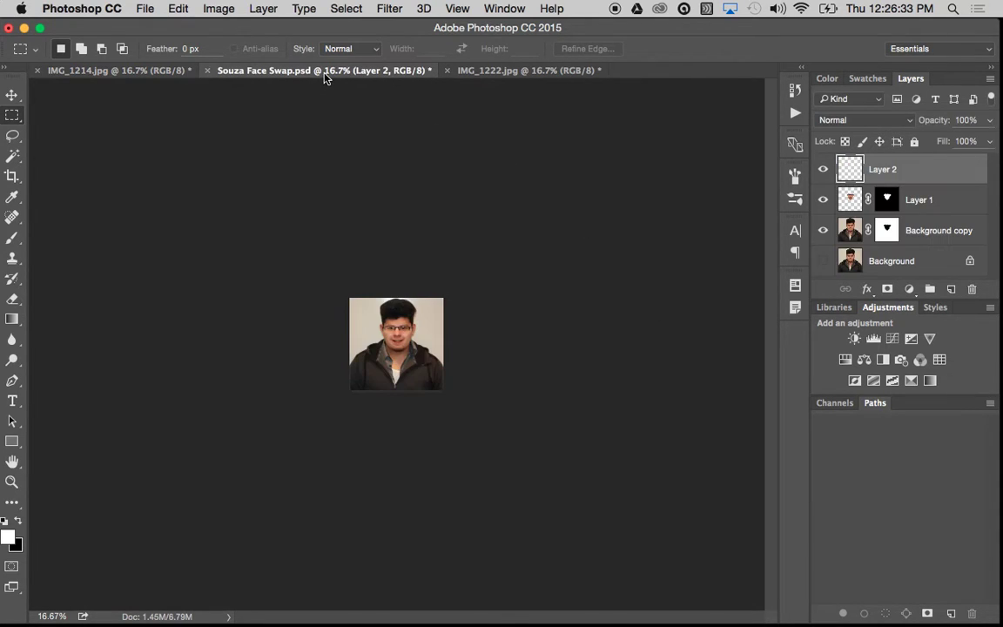
key("super+equal")
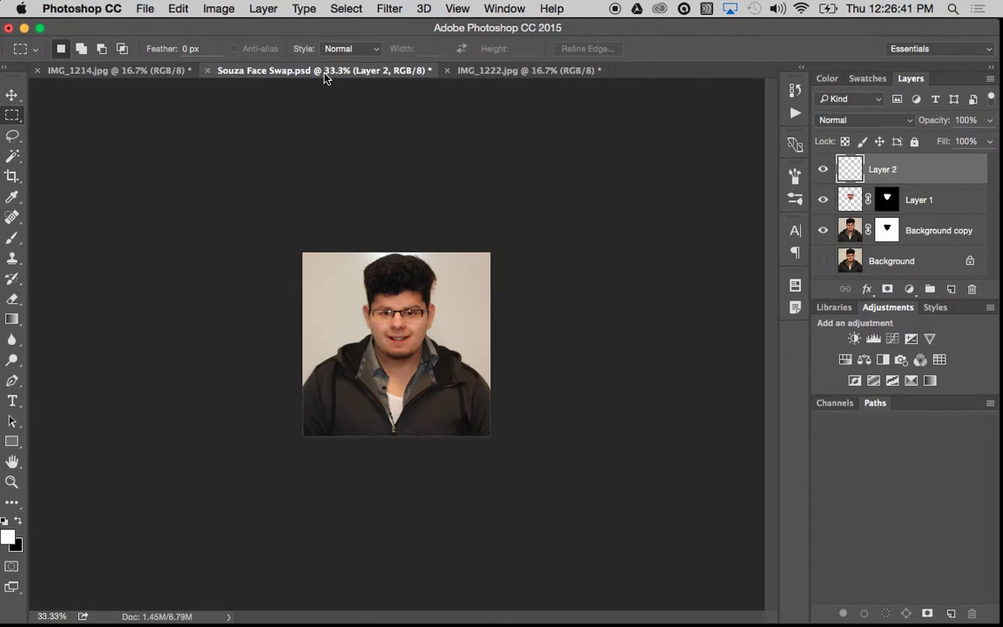
- Set the Souza Face Swap.psd canvas width to 20 inches with a centre anchor
left_click(213, 8)
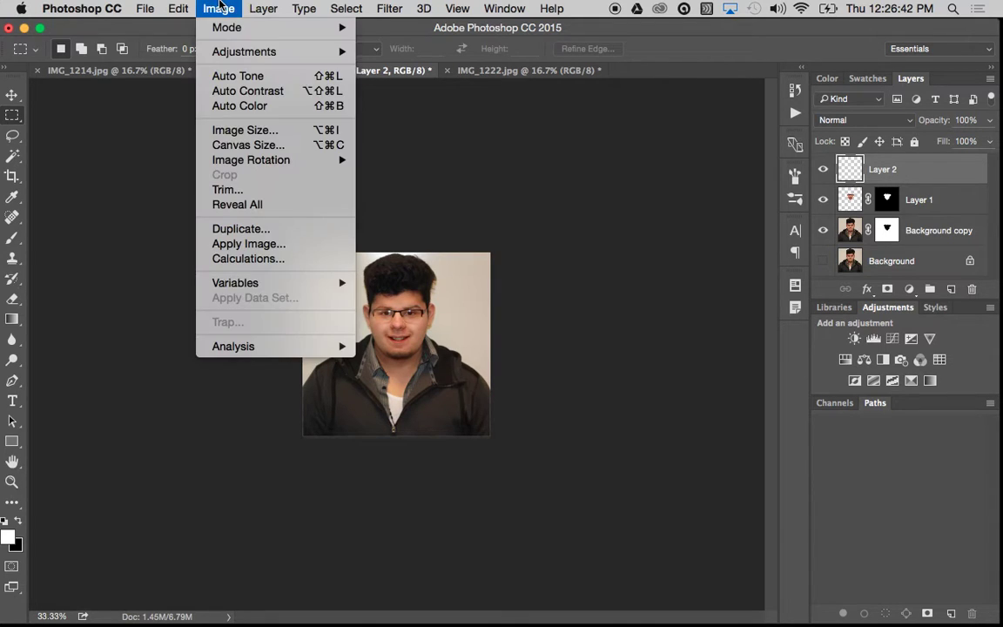
left_click(235, 146)
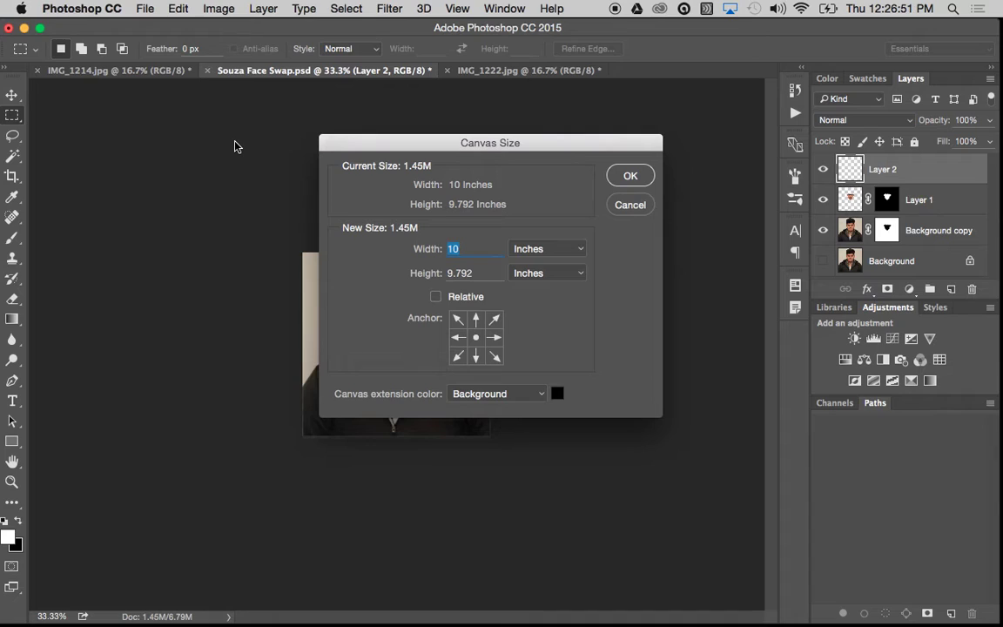
type("20")
left_click(631, 176)
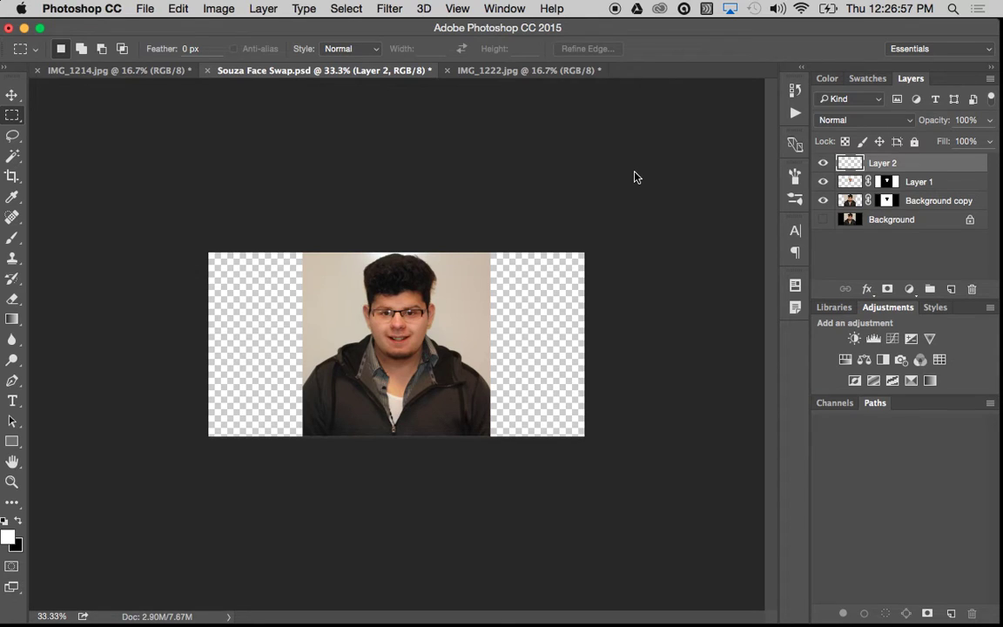
- Move IMG_1214.jpg and IMG_1222.jpg into the face-swap document, placed left and right
left_click(76, 70)
left_click(11, 94)
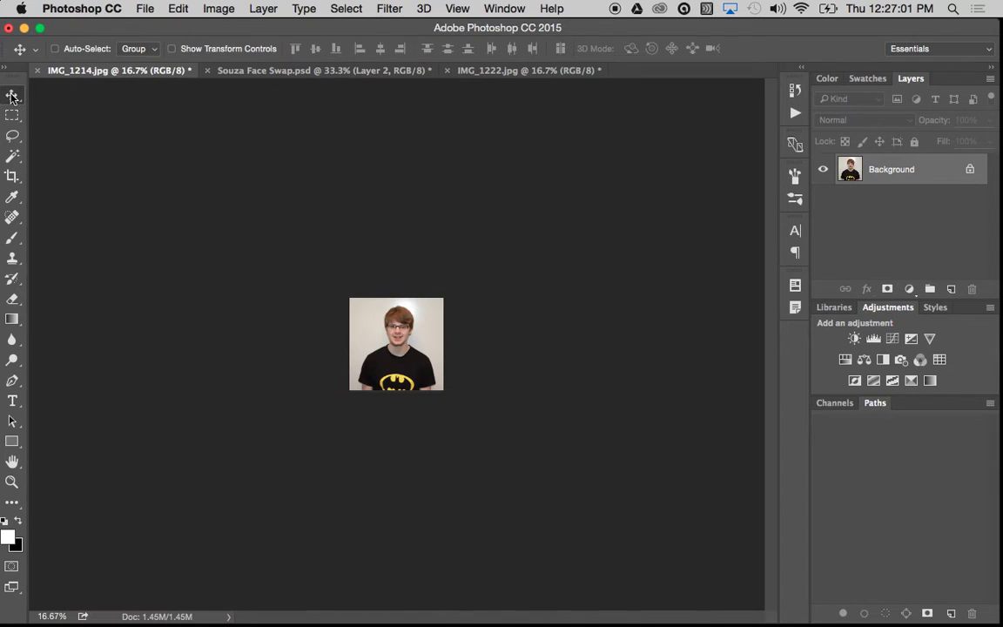
left_click_drag(369, 305, 256, 292)
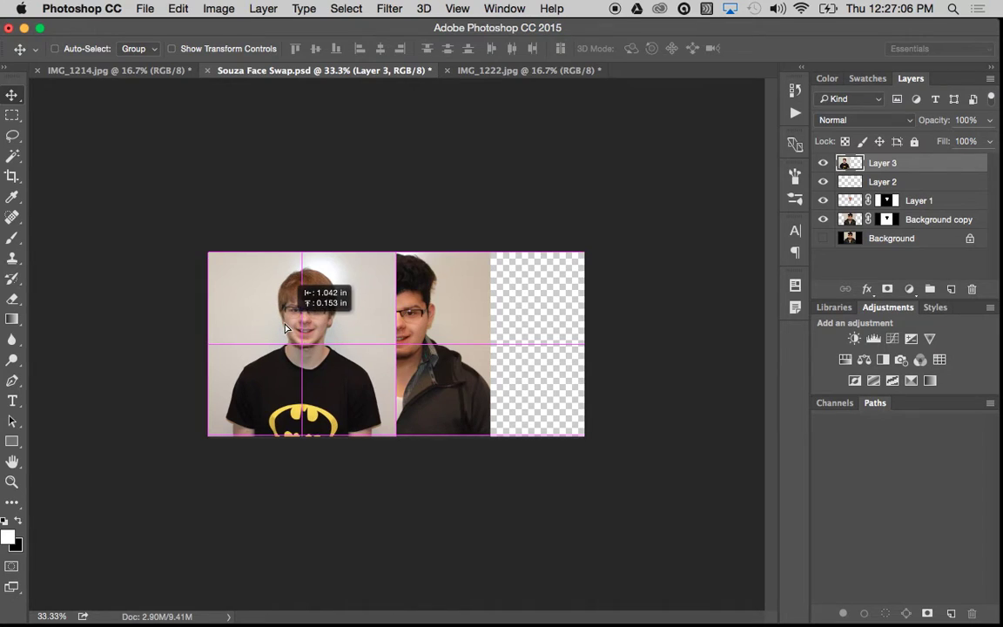
left_click(465, 69)
left_click_drag(368, 310, 502, 336)
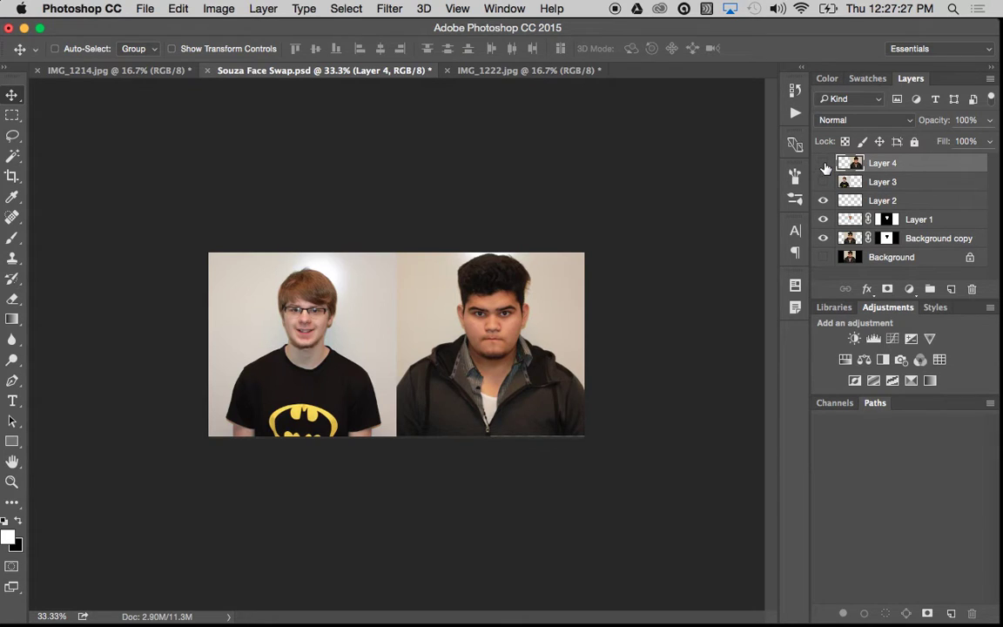
- Toggle the two new portrait layers off and on to check the composite
left_click_drag(824, 164, 826, 166)
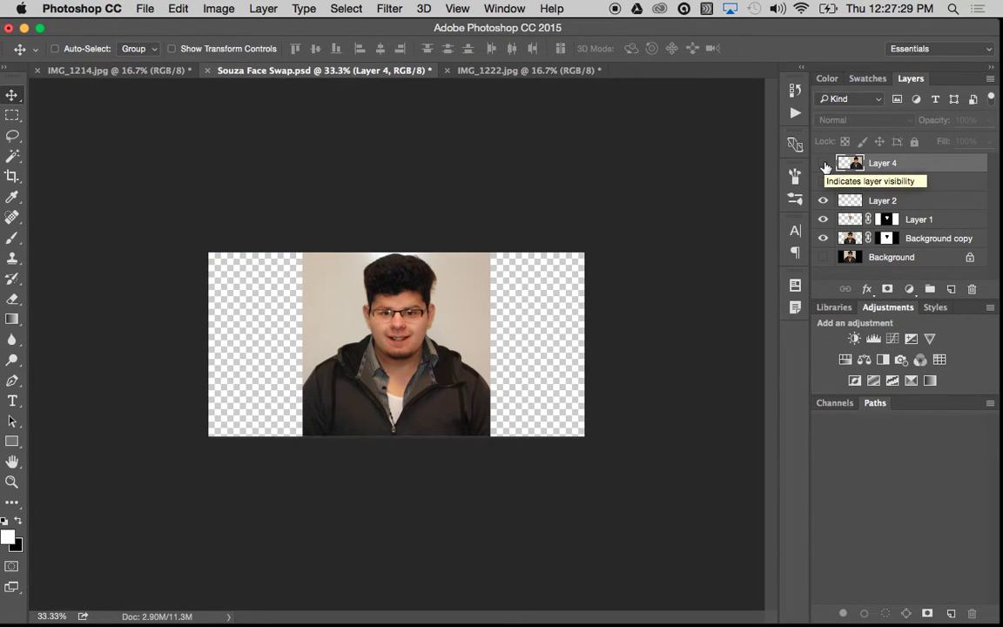
left_click_drag(825, 166, 828, 171)
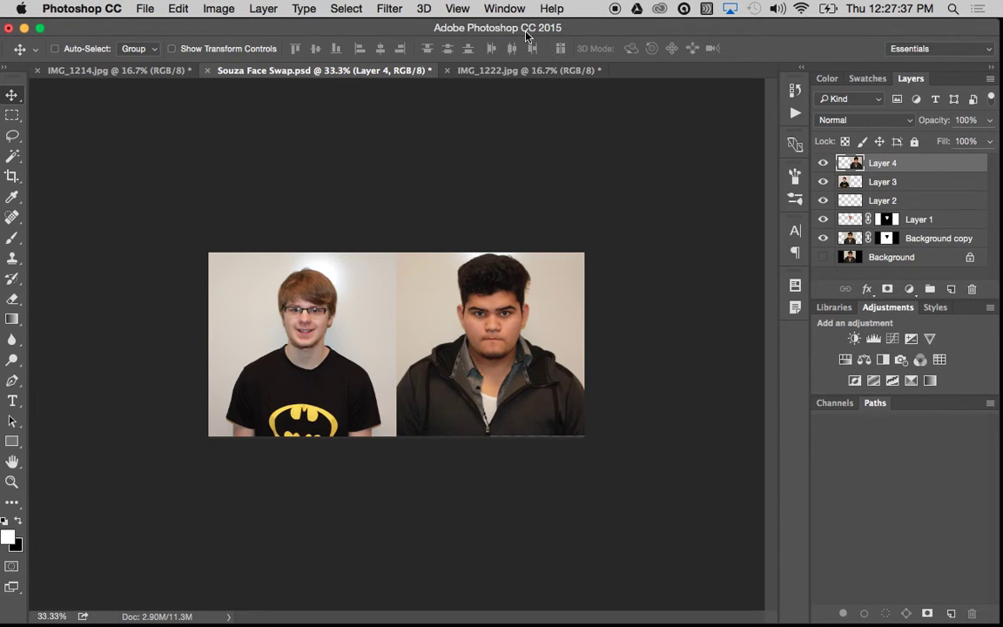
left_click(508, 9)
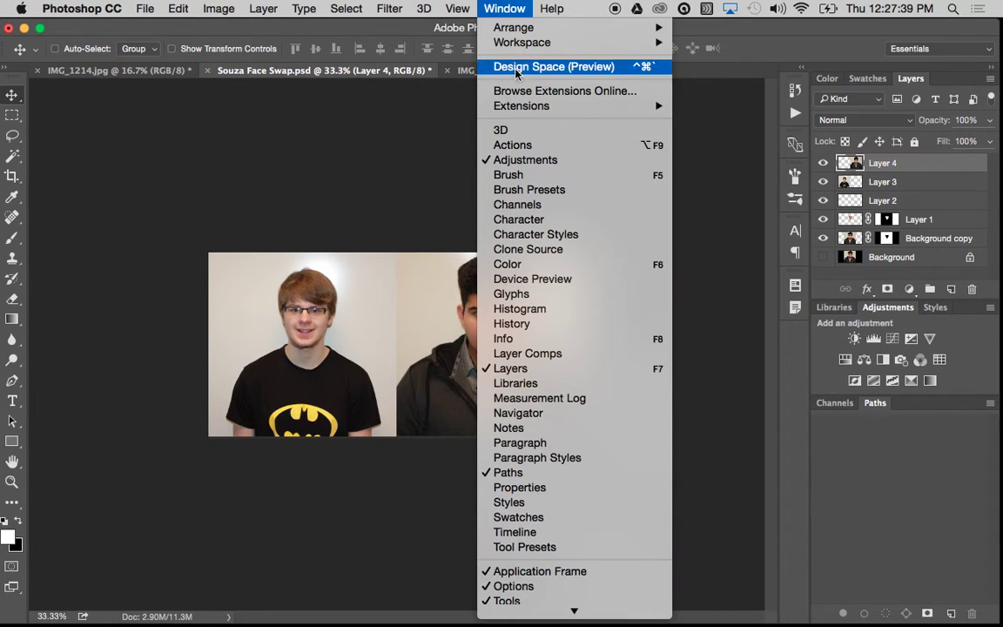
mouse_move(506, 43)
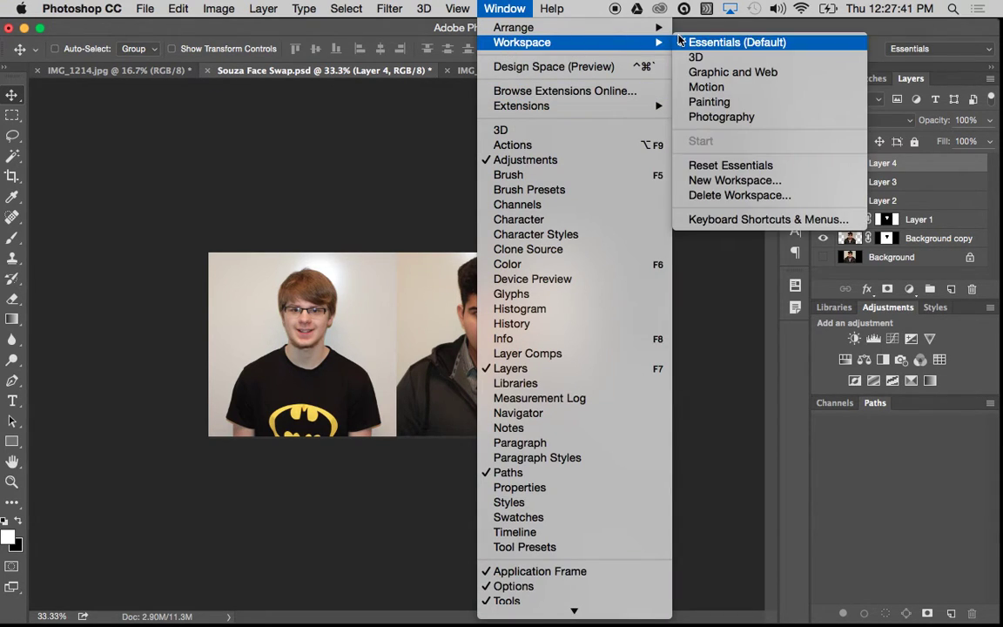
- Switch to the Motion workspace to show the Timeline panel
left_click(719, 89)
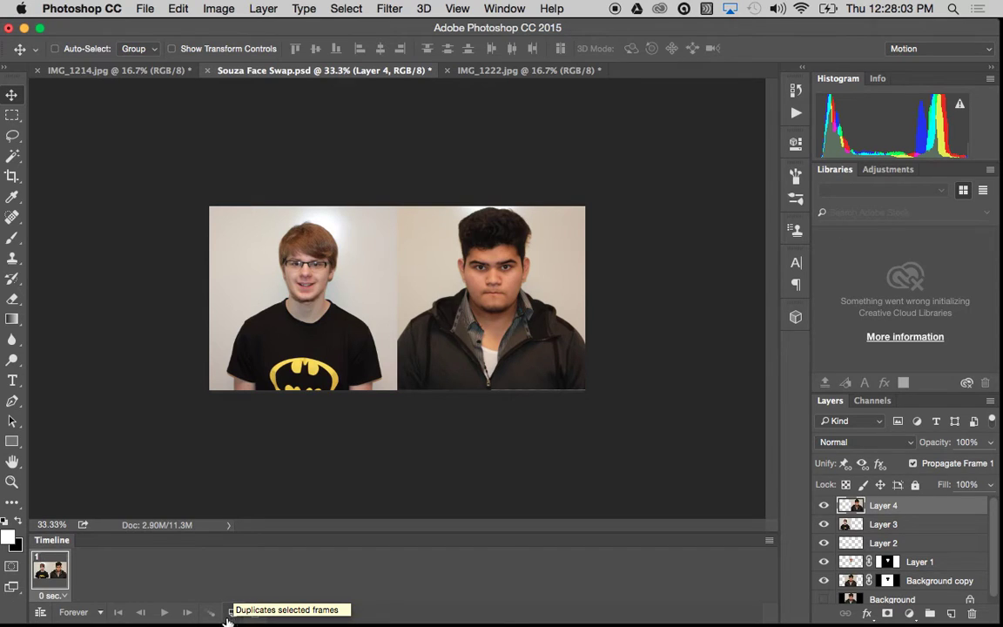
- Duplicate frame 1, hide Layer 4 and Layer 3 in frame 2, and compare both frames
left_click_drag(48, 571, 234, 612)
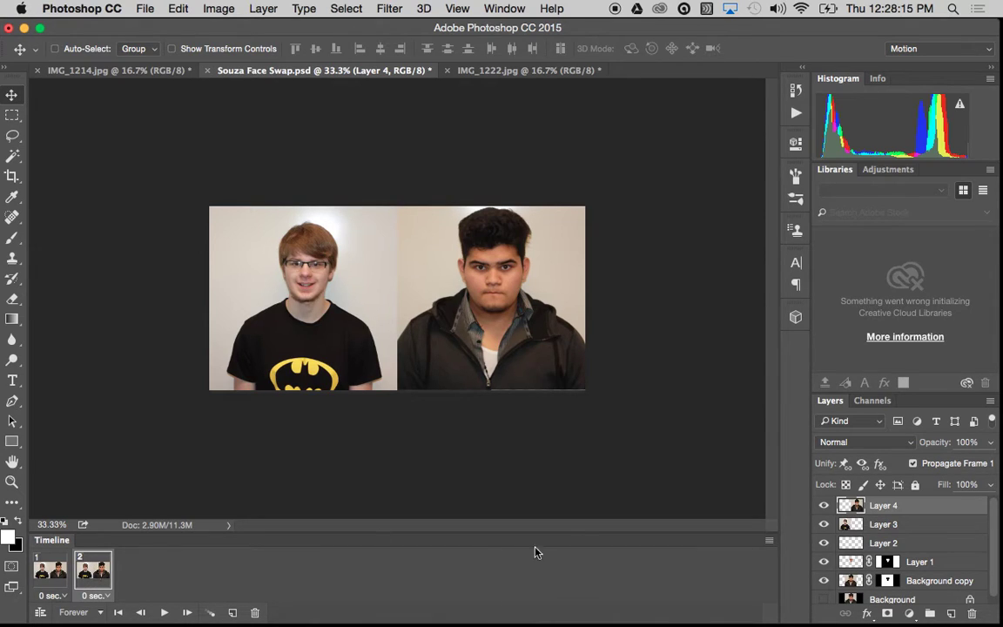
left_click(824, 506)
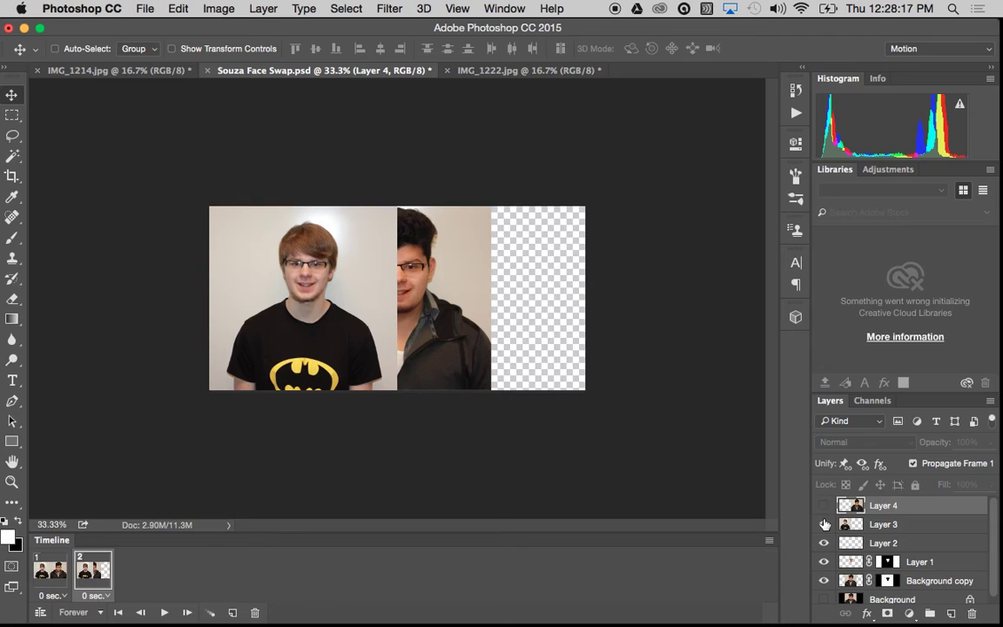
left_click(824, 524)
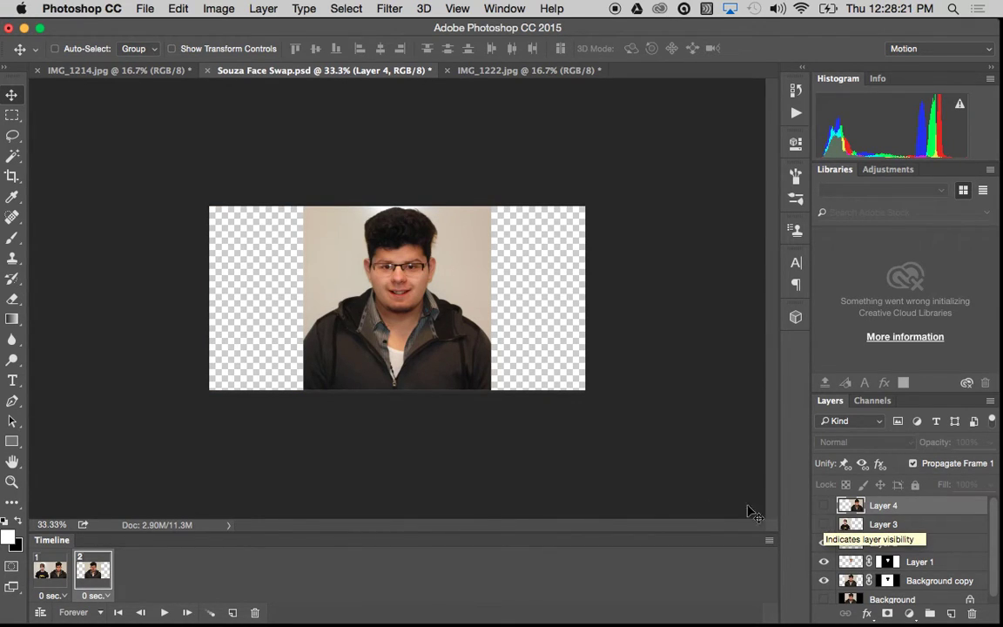
left_click(51, 572)
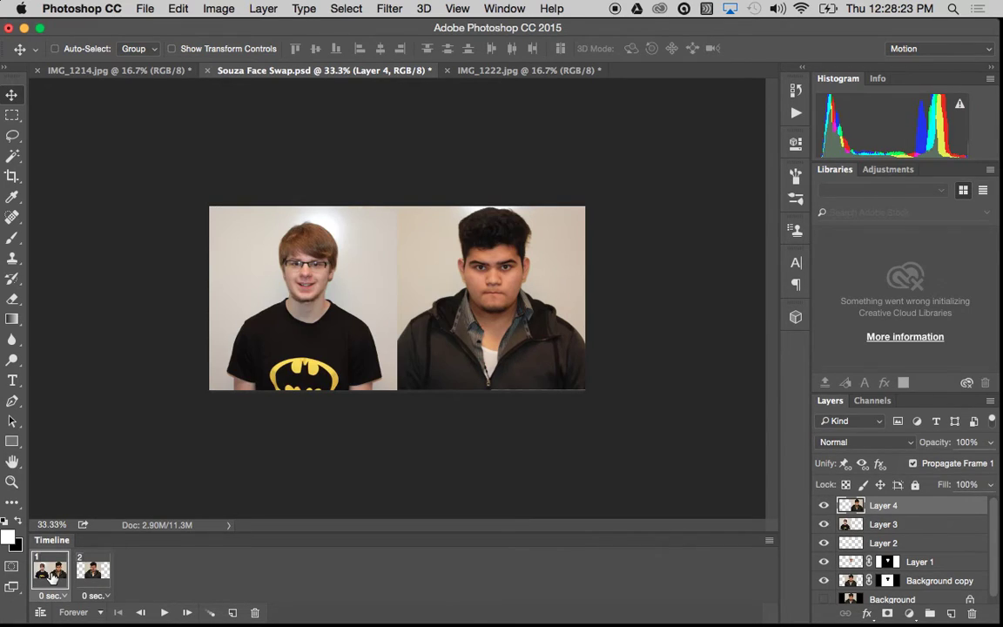
left_click(92, 577)
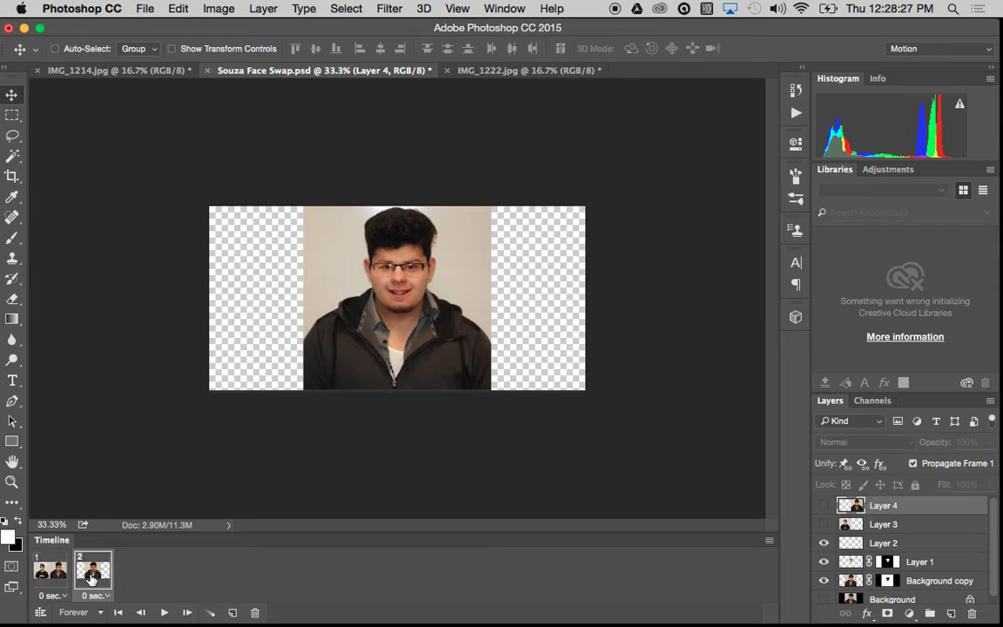
left_click(50, 571)
left_click(92, 571)
- Set frame 1's delay to 0.1 seconds
left_click(54, 597)
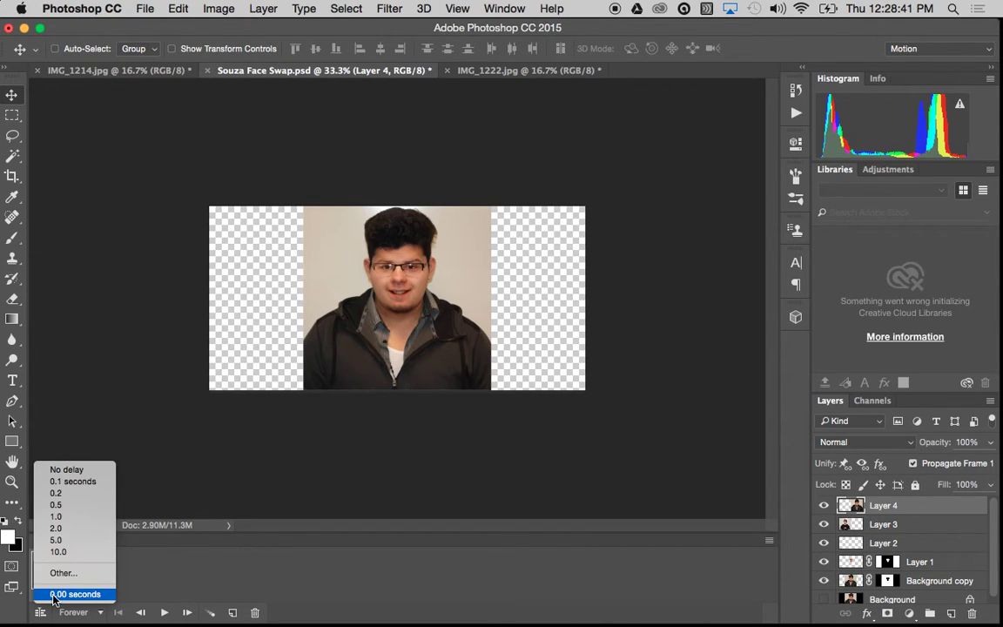
left_click(74, 481)
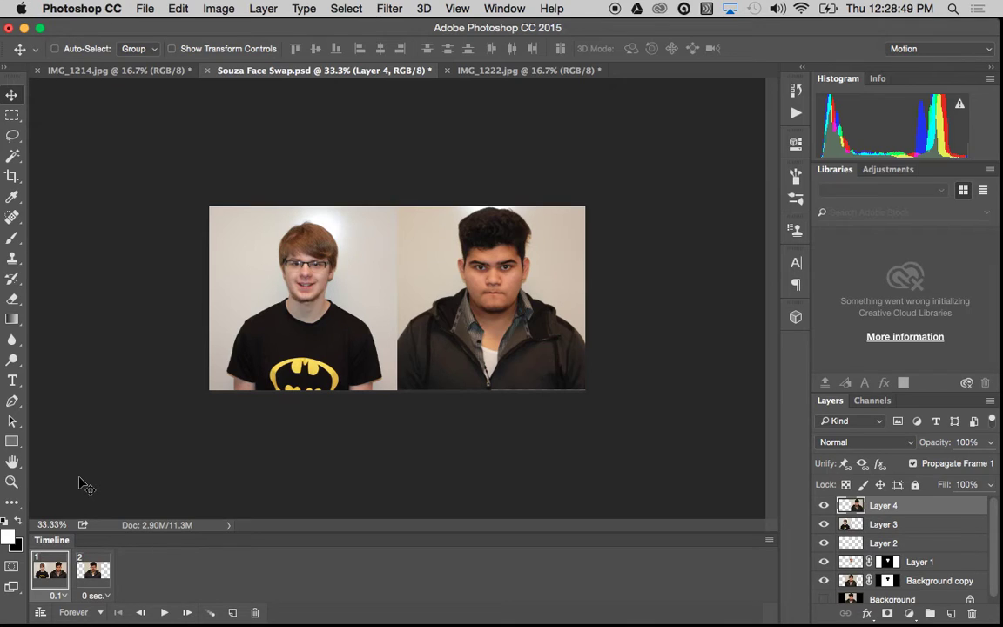
left_click(53, 595)
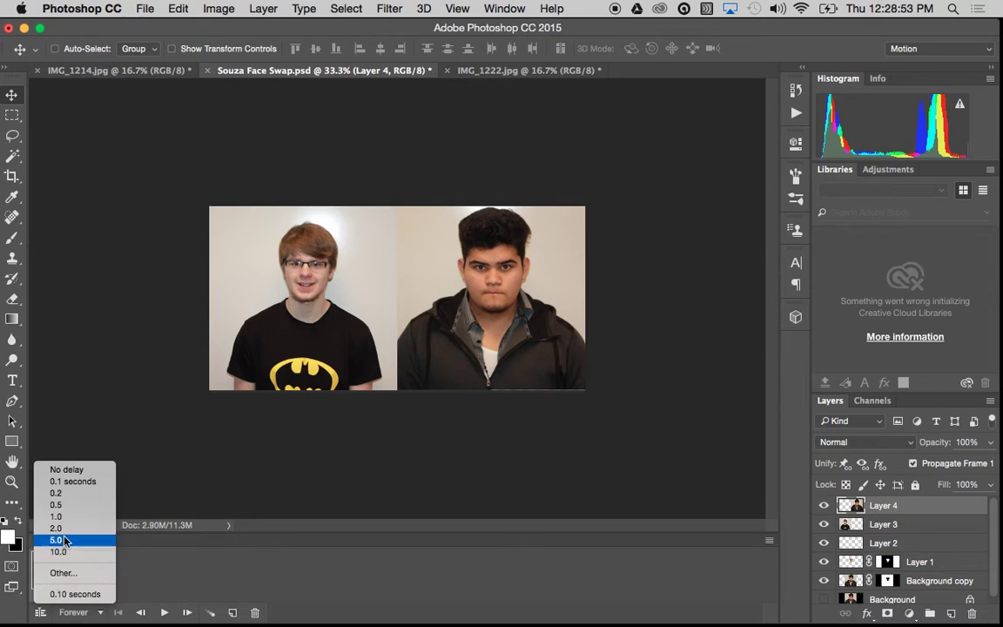
left_click(66, 481)
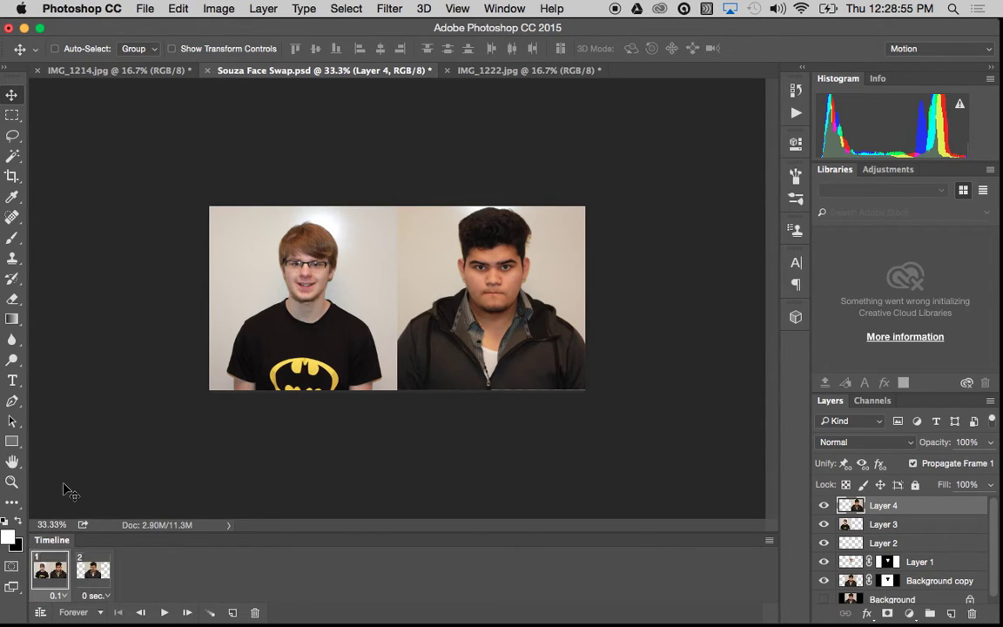
- Give frame 2 a custom 3-second delay and preview the animation
left_click(95, 596)
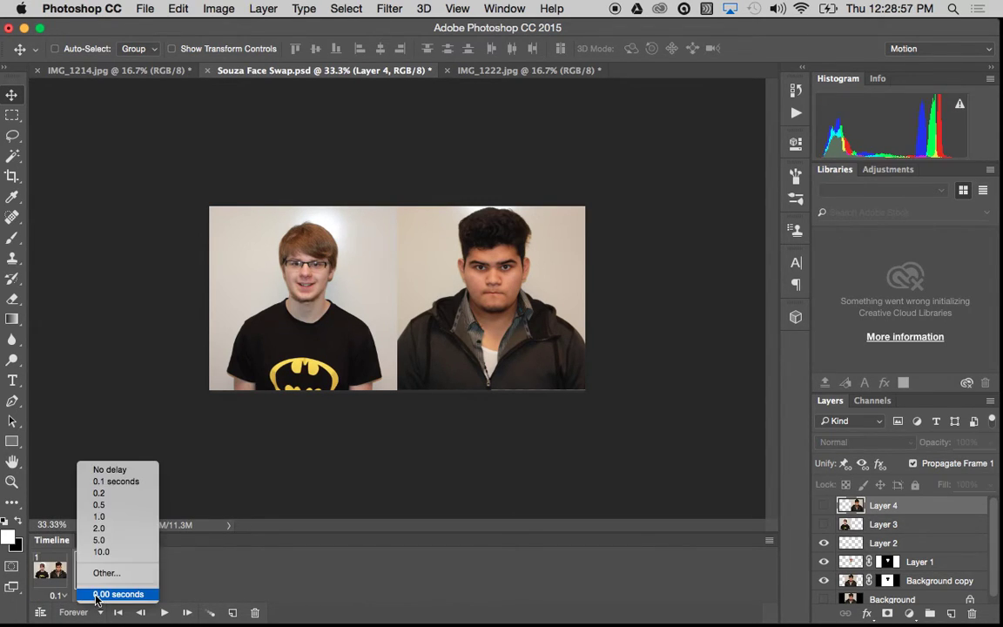
left_click(106, 573)
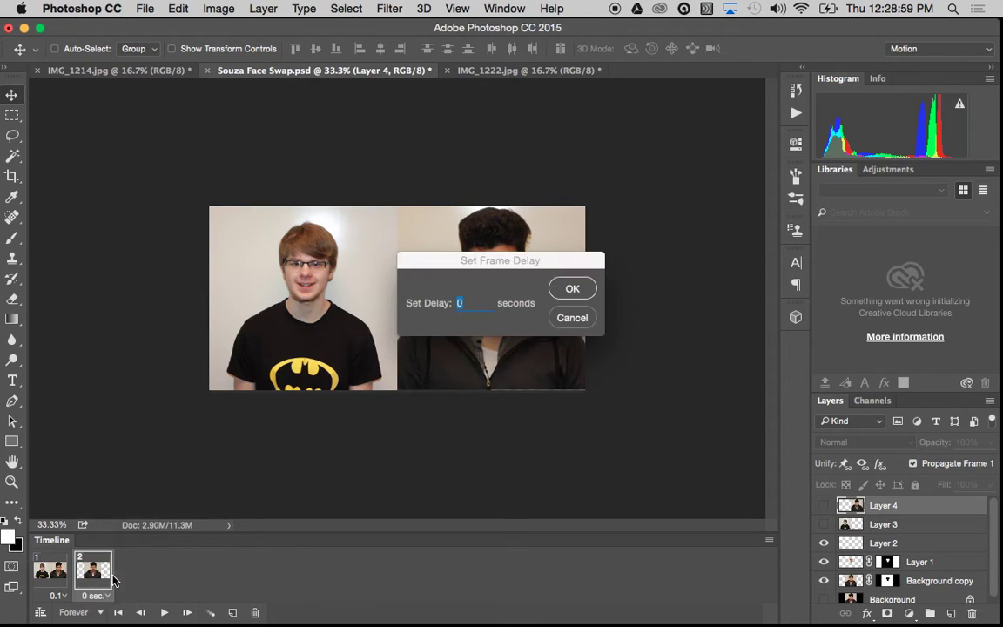
type("3")
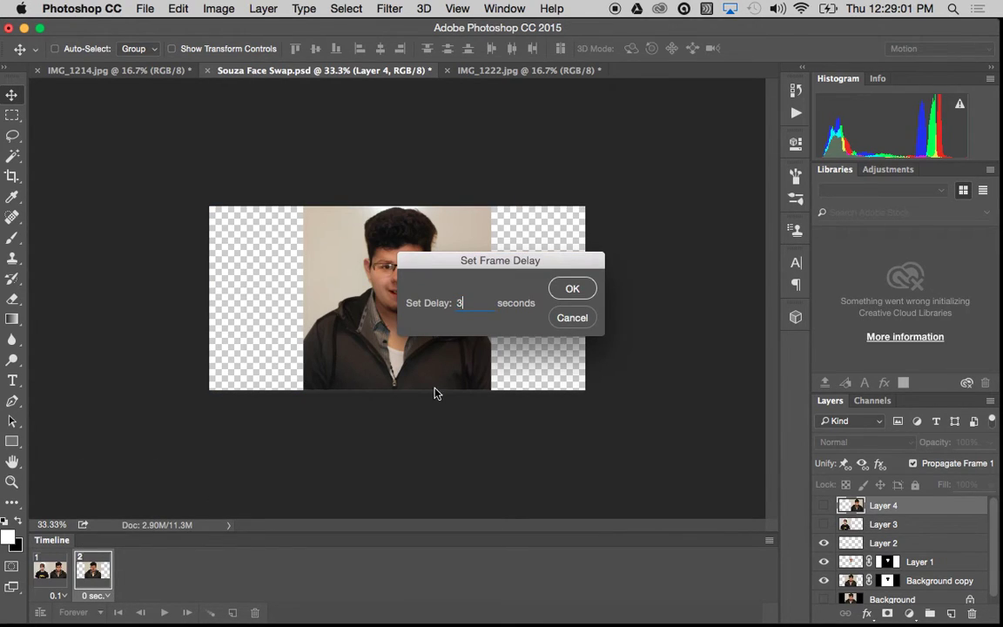
left_click(571, 289)
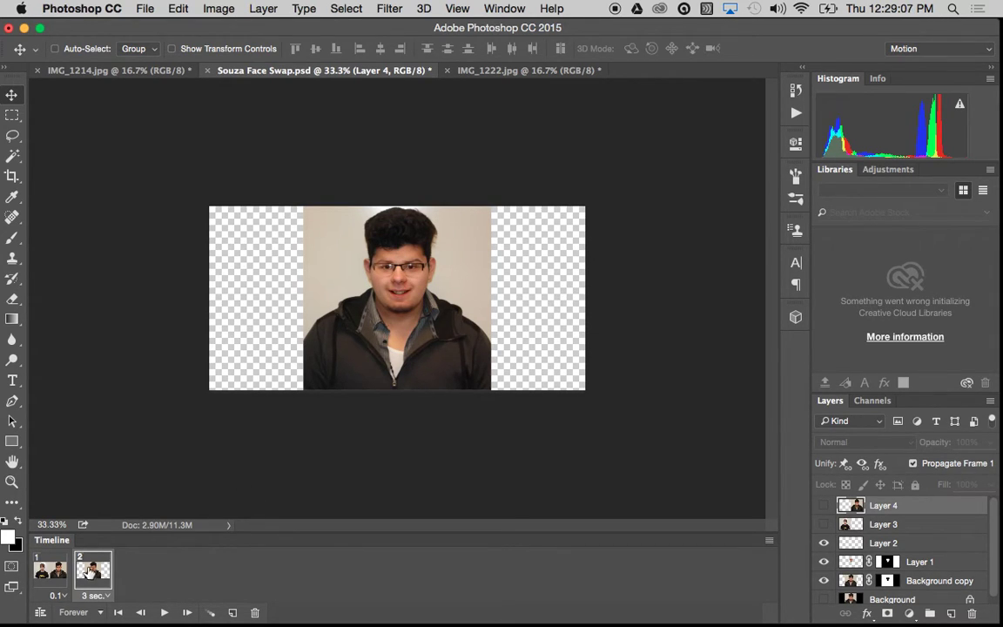
left_click(65, 572)
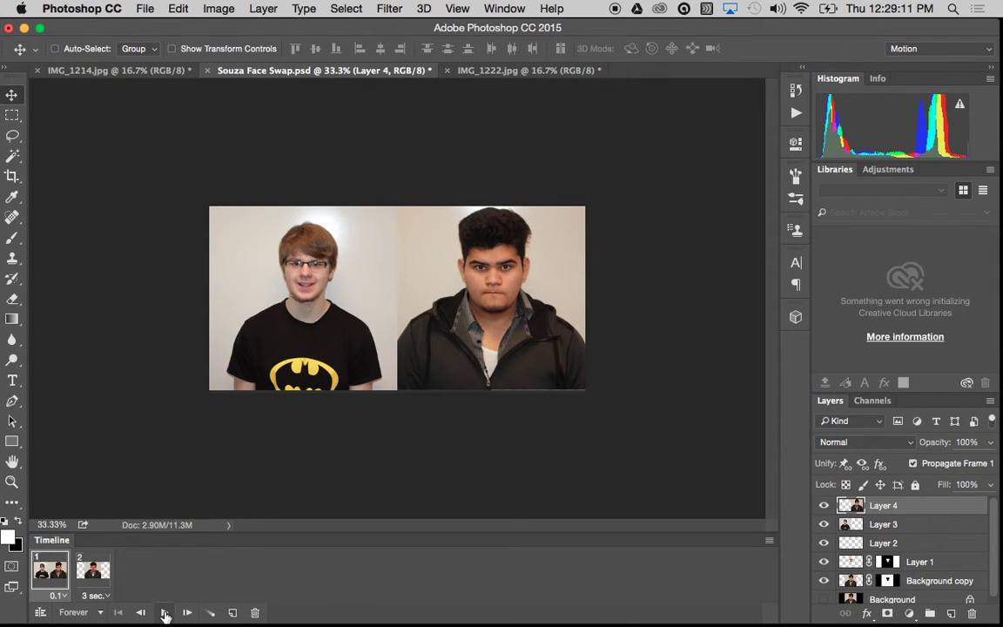
left_click(165, 613)
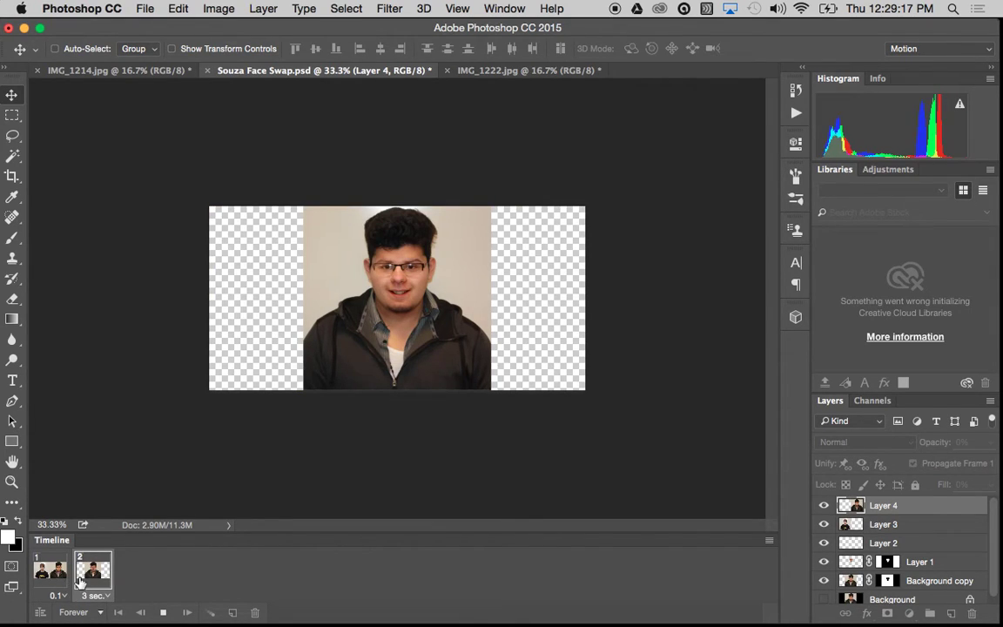
left_click(164, 613)
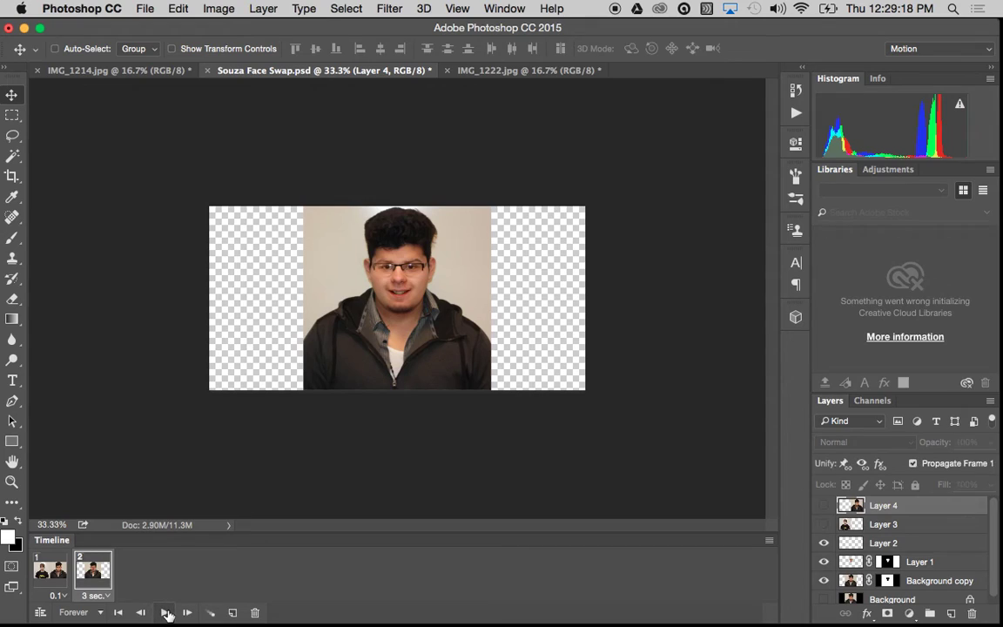
- Tween 25 fading in-between frames between the two frames and play the result
left_click(211, 615)
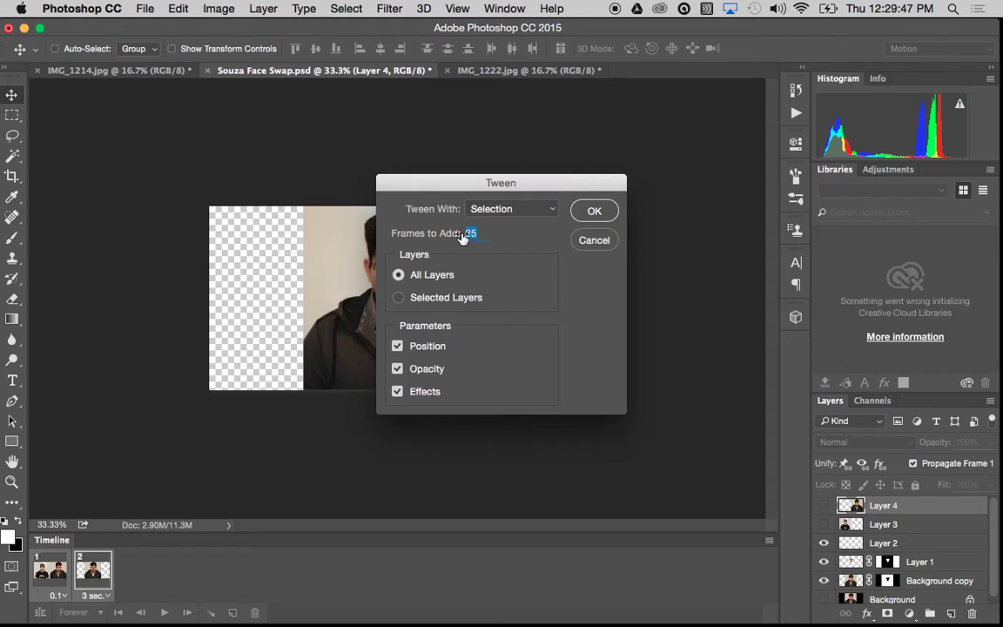
left_click(589, 218)
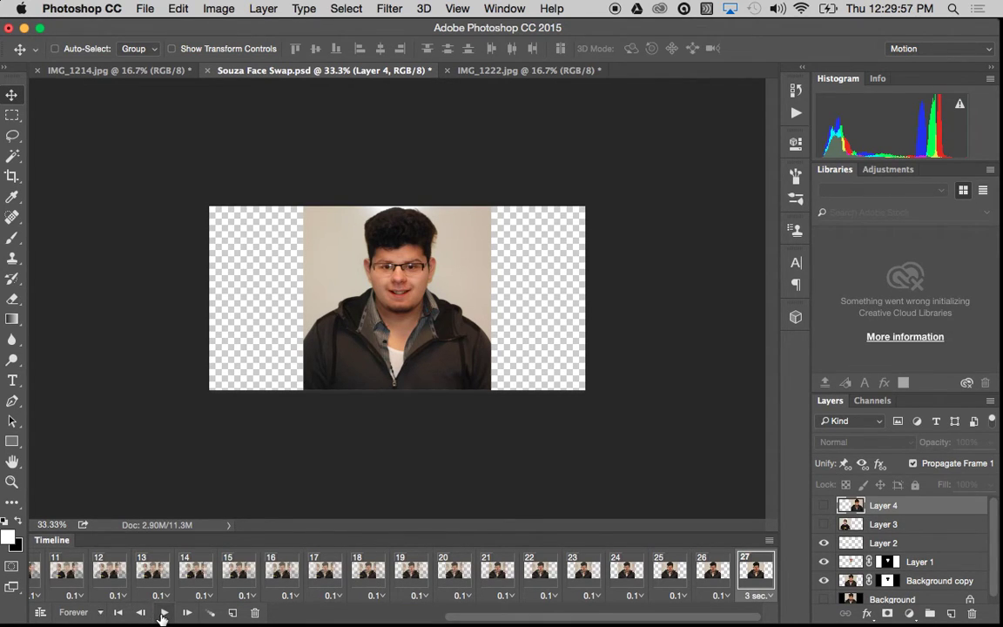
left_click(162, 614)
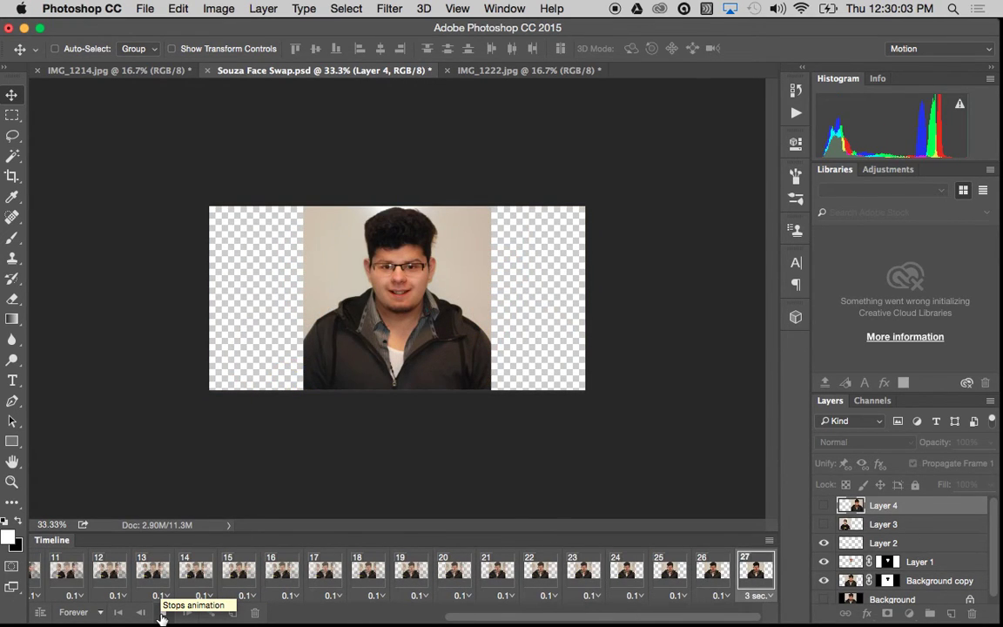
left_click(162, 613)
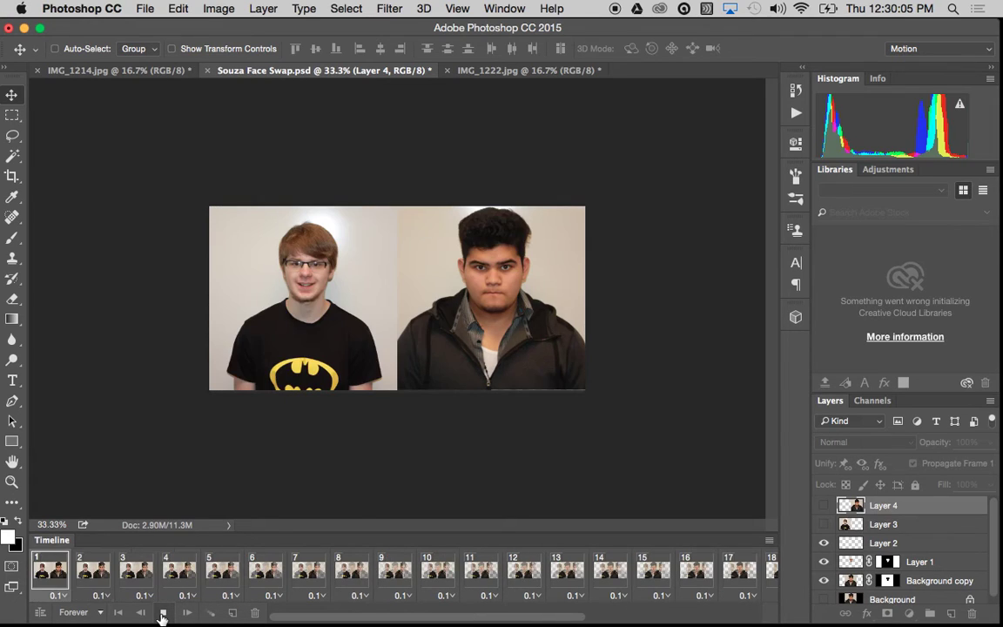
- Stop playback and switch looping from Once back to Forever
left_click(162, 614)
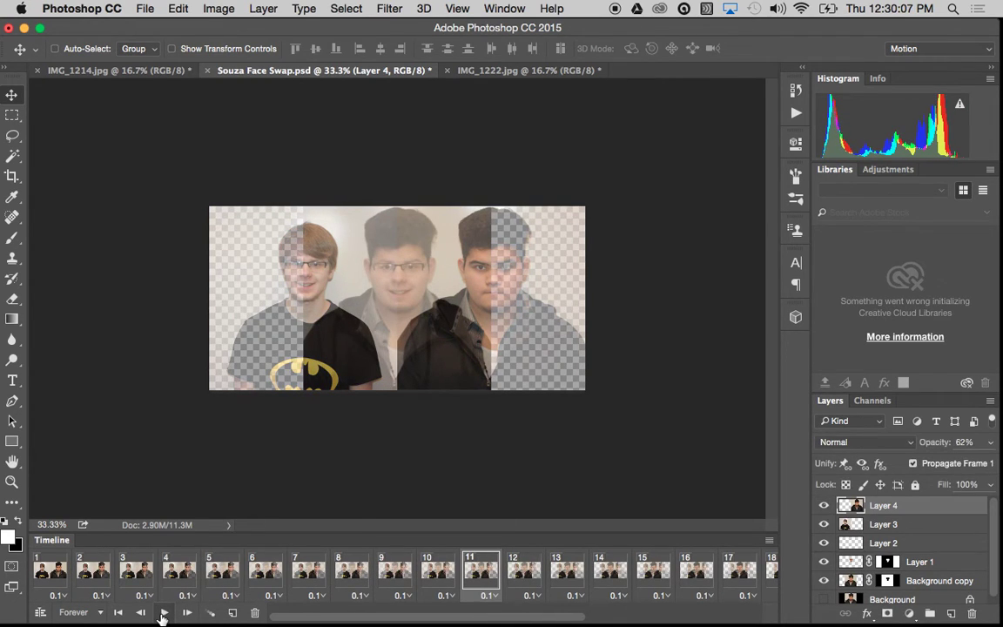
left_click(75, 614)
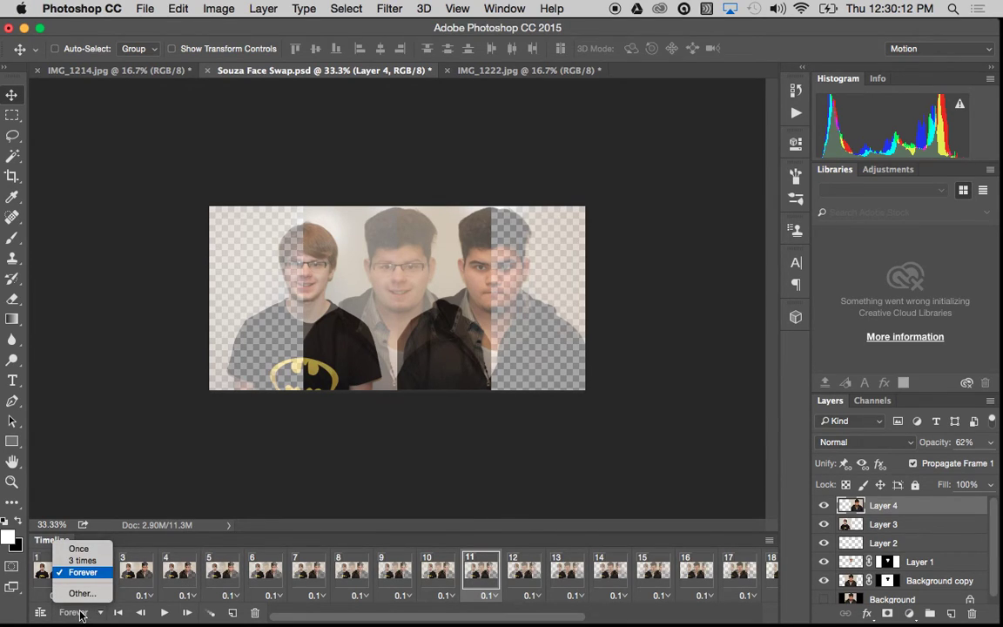
left_click(79, 548)
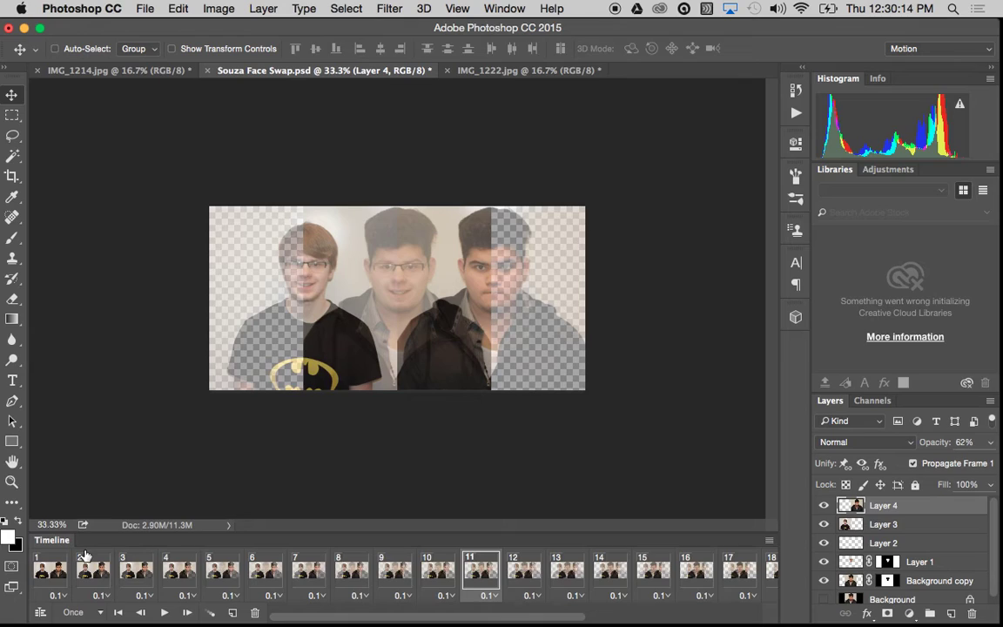
left_click(73, 613)
left_click(75, 572)
left_click(145, 8)
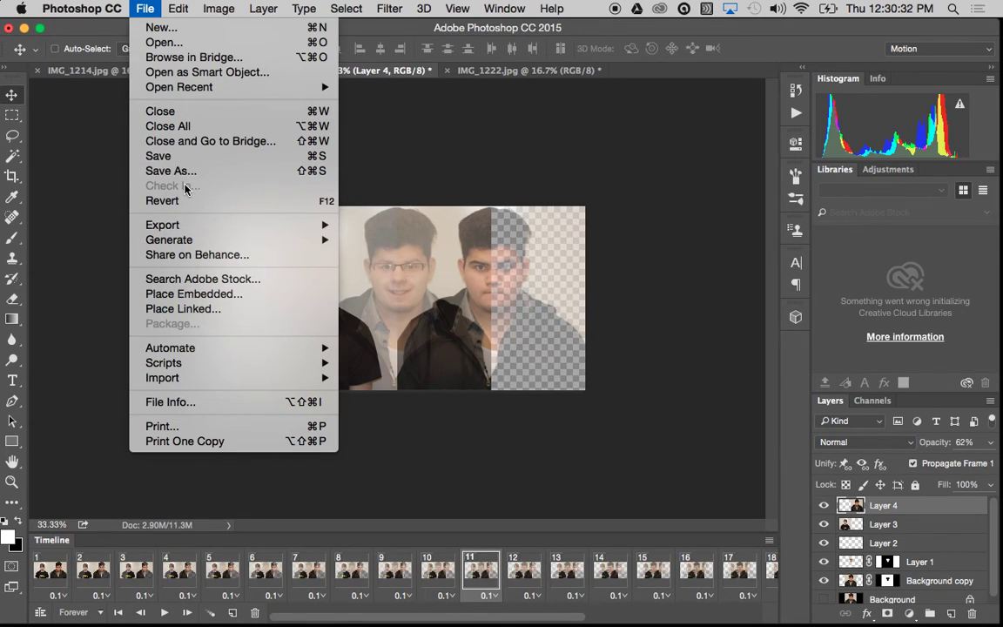
- Export the looping 27-frame GIF via Save for Web (Legacy) as Souza-Face-Swap.gif on the Desktop, then minimize Photoshop
mouse_move(165, 223)
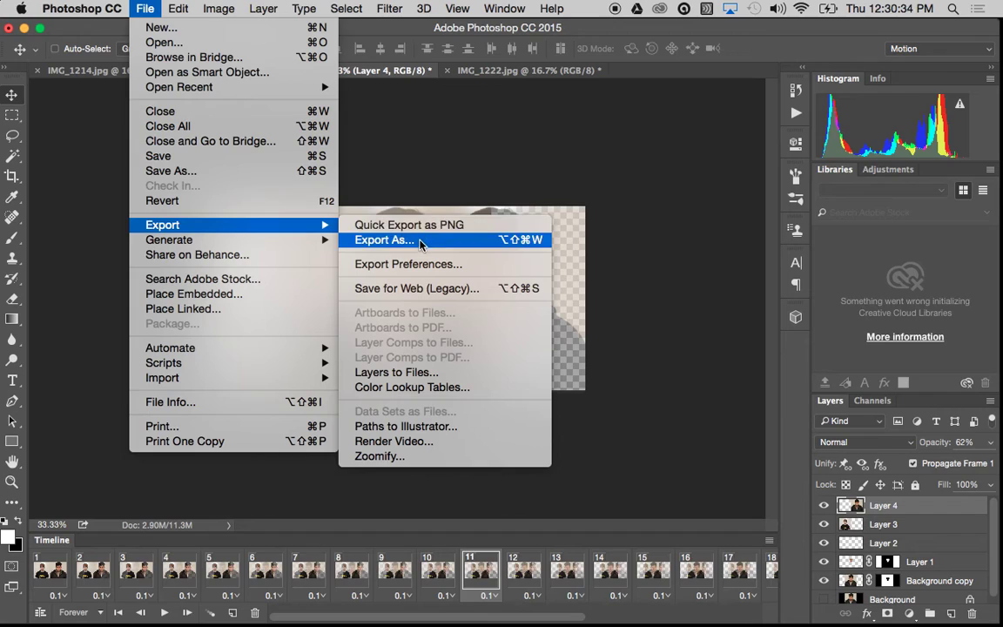
left_click(407, 288)
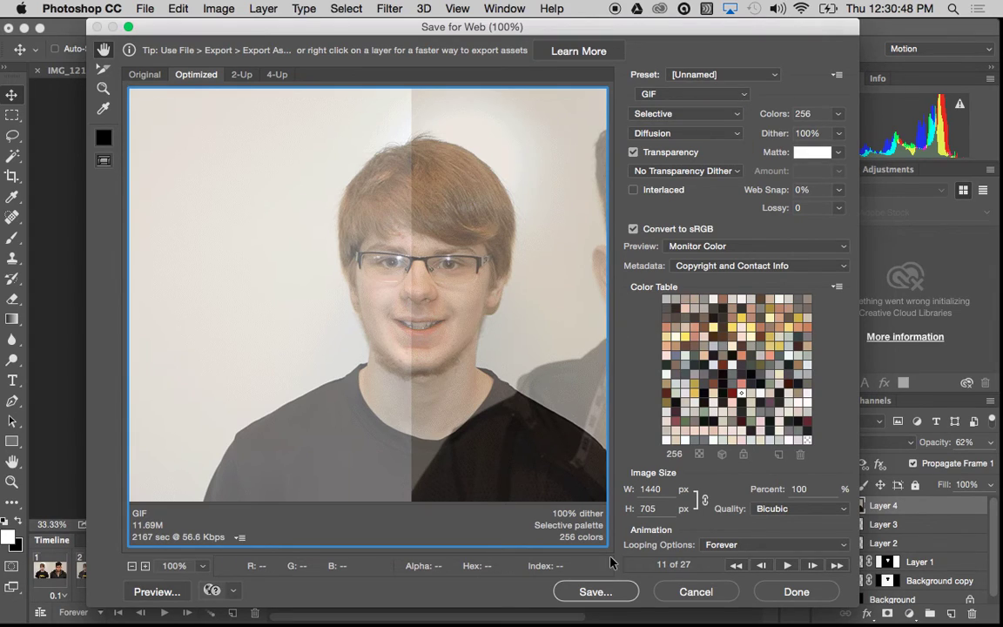
left_click(603, 593)
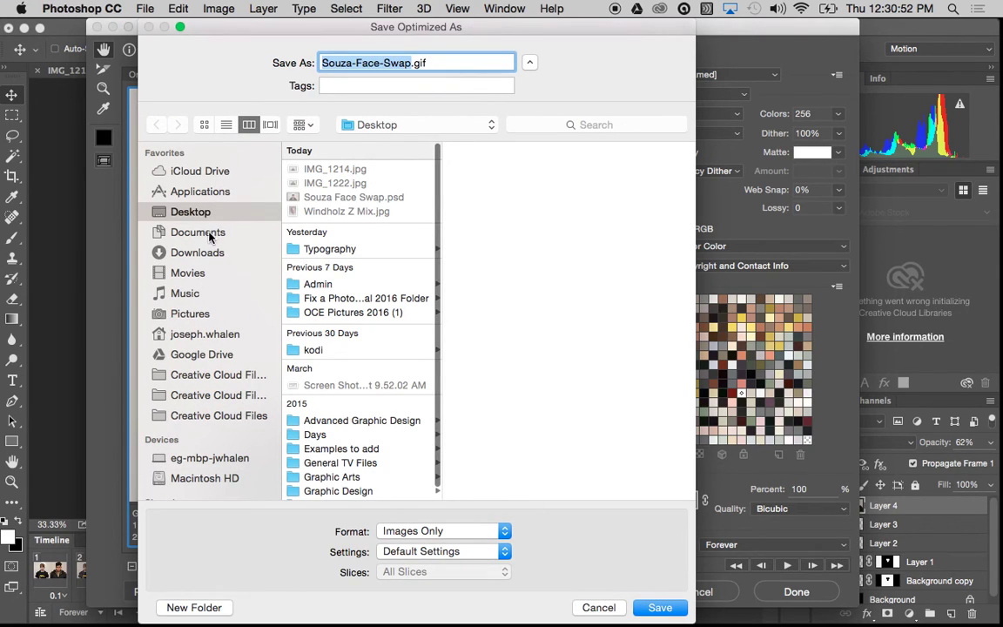
left_click(649, 606)
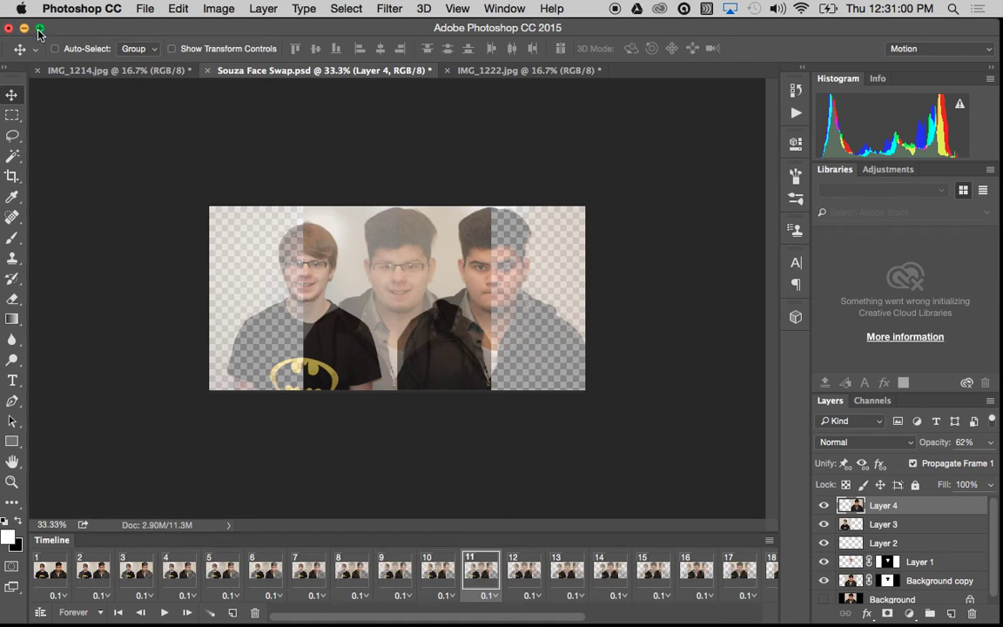
left_click(25, 29)
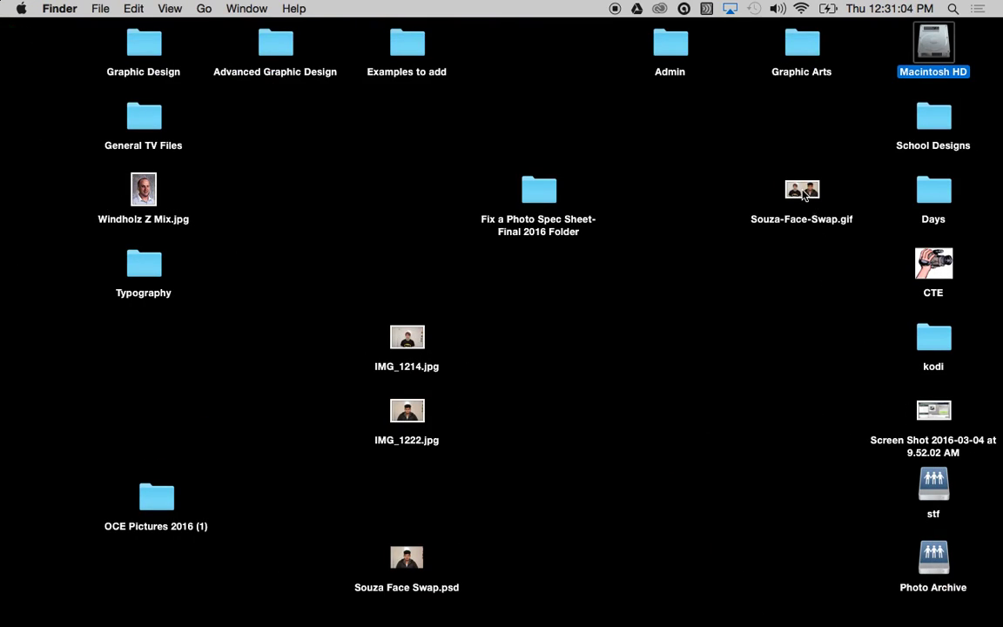
- Drag Souza-Face-Swap.gif from the desktop onto Chrome in the Dock to preview the fade animation
left_click_drag(805, 195, 218, 612)
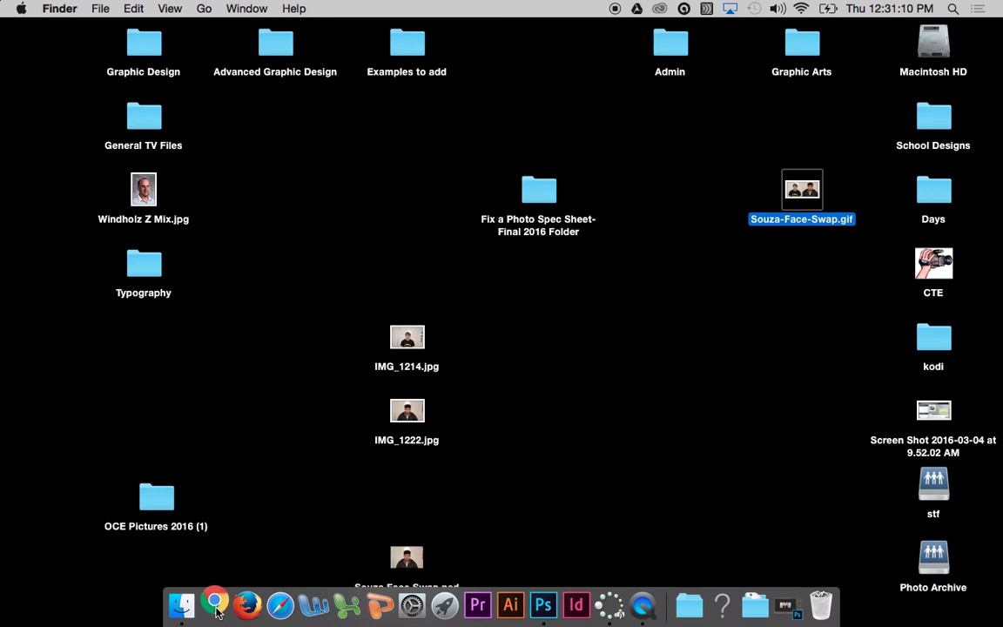